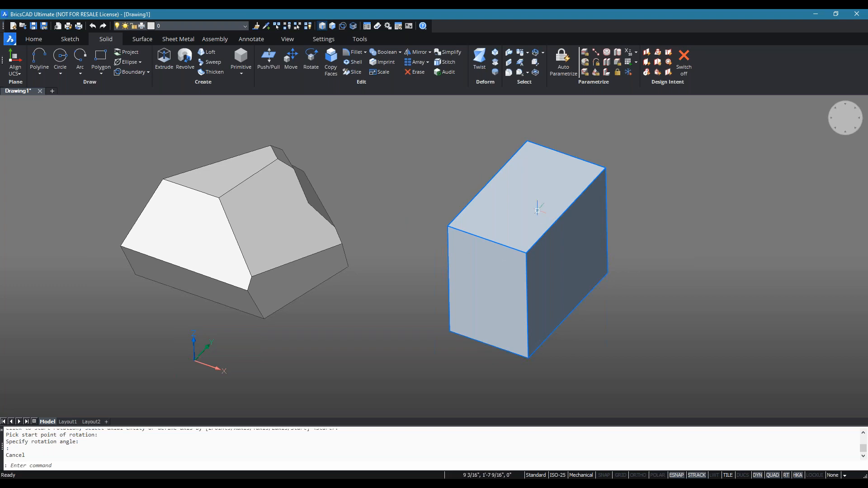
- Examine the faceted solid beside the plain box from all sides, paying attention to its angled cut faces
{"action": "middle_click_drag", "start_coordinate": [421, 285], "coordinate": [431, 268], "text": "shift"}
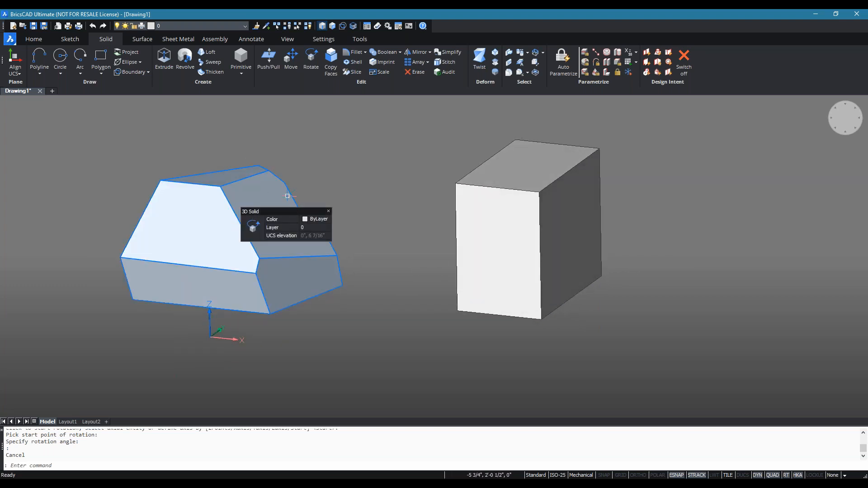
{"action": "middle_click_drag", "start_coordinate": [369, 209], "coordinate": [175, 227], "text": "shift"}
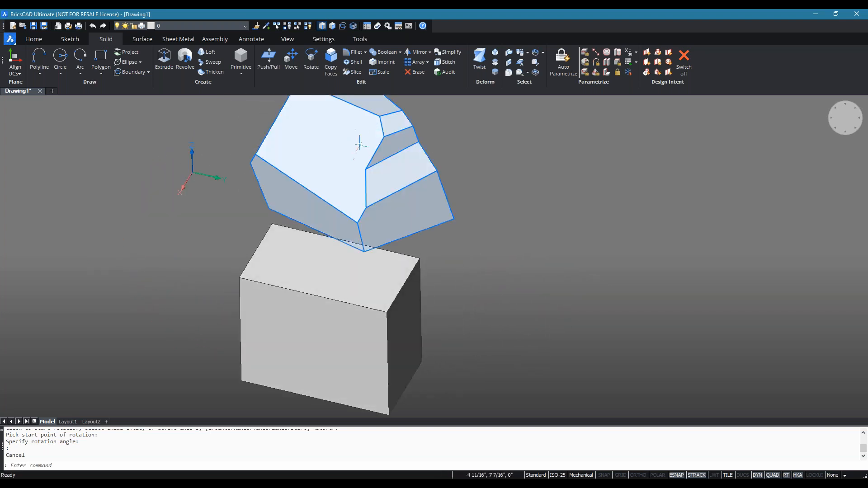
{"action": "middle_click_drag", "start_coordinate": [466, 258], "coordinate": [487, 162], "text": "shift"}
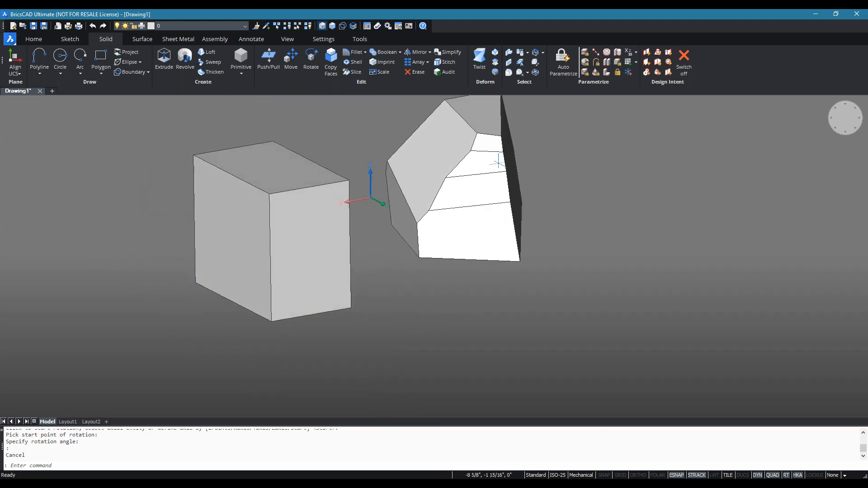
{"action": "scroll", "coordinate": [518, 200], "scroll_direction": "up", "scroll_amount": 2}
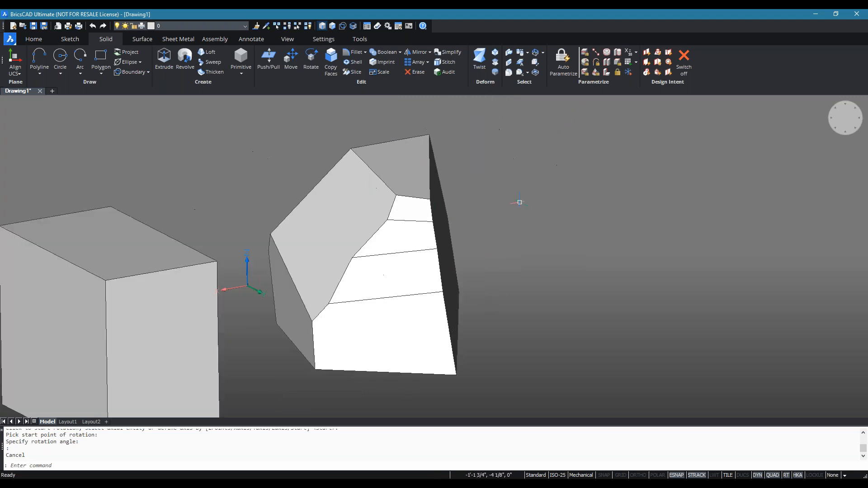
{"action": "middle_click_drag", "start_coordinate": [533, 244], "coordinate": [422, 248], "text": "shift"}
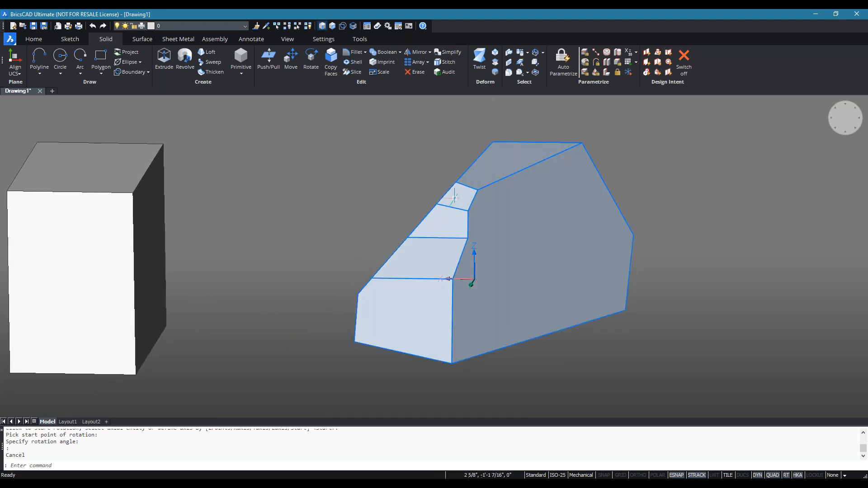
{"action": "middle_click_drag", "start_coordinate": [452, 204], "coordinate": [488, 179], "text": "shift"}
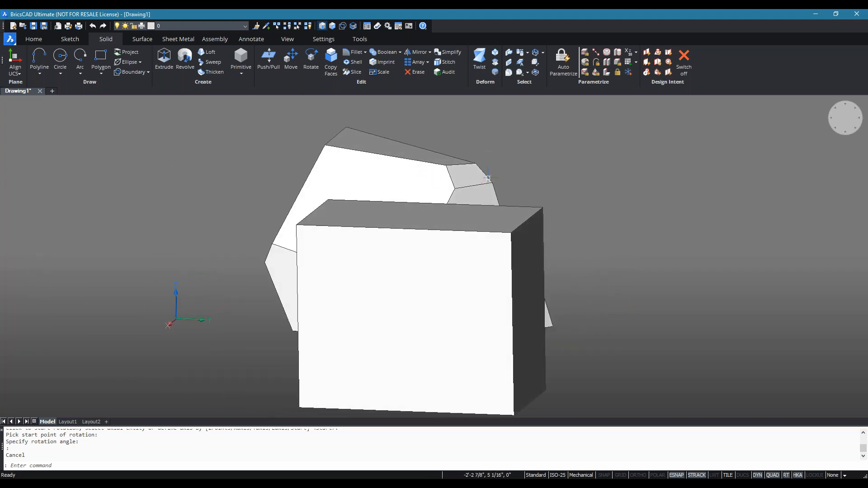
{"action": "middle_click_drag", "start_coordinate": [429, 172], "coordinate": [521, 200], "text": "shift"}
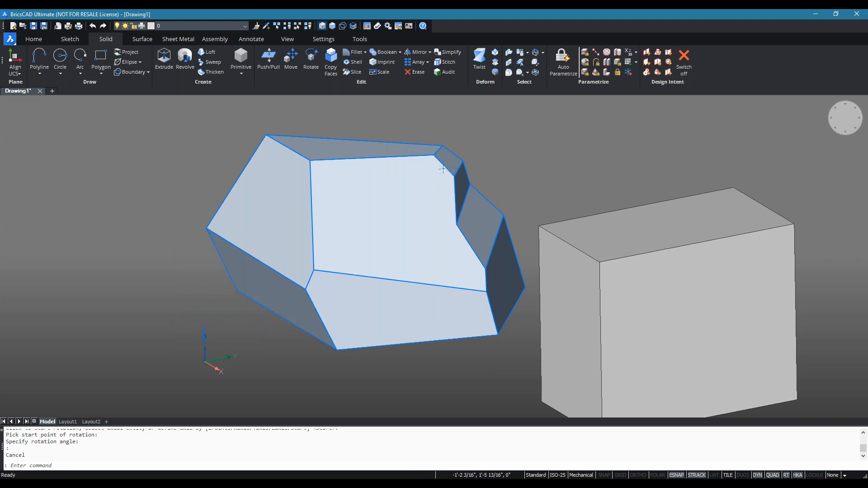
{"action": "mouse_move", "coordinate": [445, 168]}
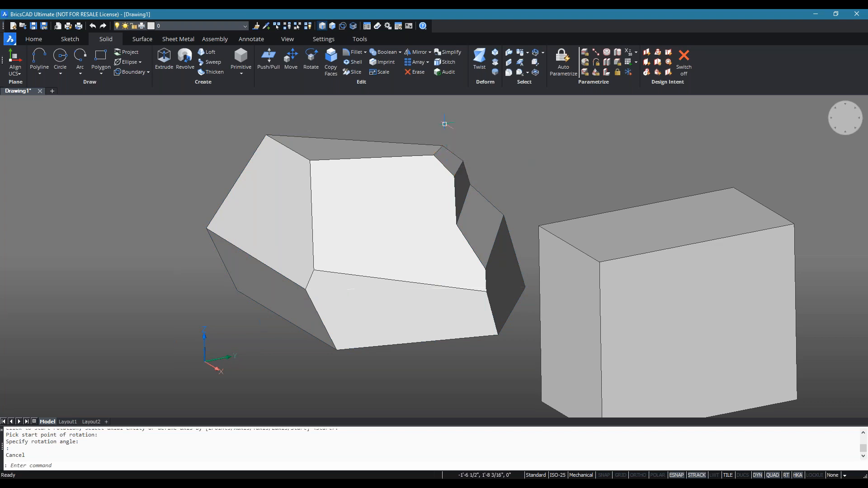
{"action": "left_click", "coordinate": [421, 173]}
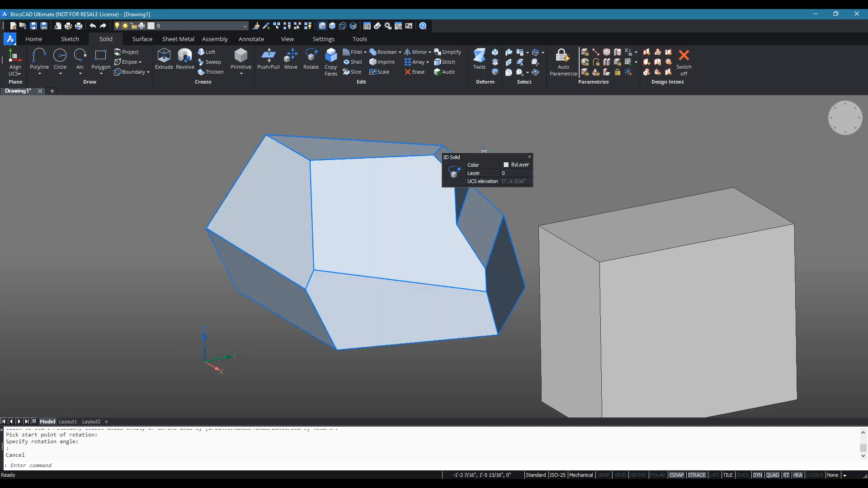
{"action": "key", "text": "Escape"}
{"action": "middle_click_drag", "start_coordinate": [532, 146], "coordinate": [325, 166], "text": "shift"}
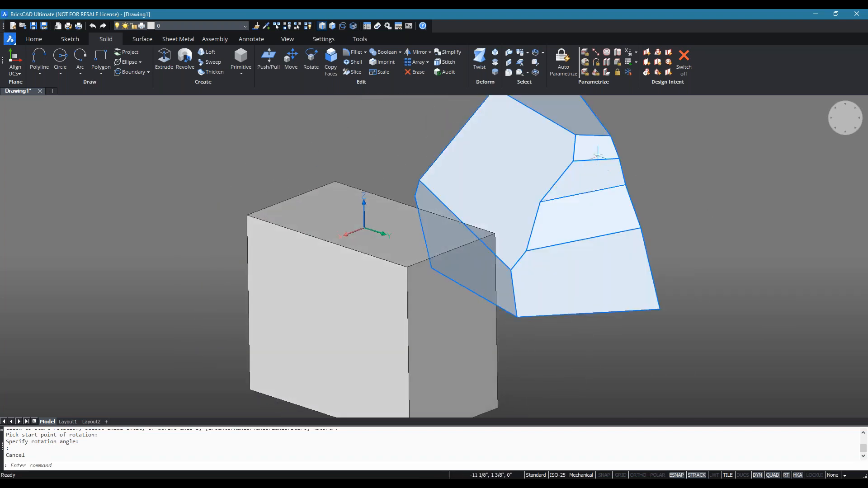
{"action": "middle_click_drag", "start_coordinate": [653, 192], "coordinate": [557, 192], "text": "shift"}
{"action": "middle_click_drag", "start_coordinate": [714, 194], "coordinate": [586, 254]}
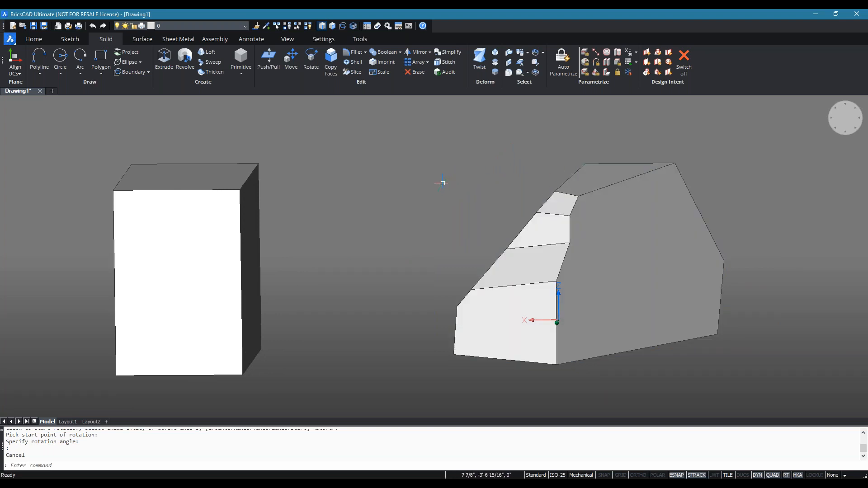
{"action": "middle_click_drag", "start_coordinate": [437, 189], "coordinate": [526, 194], "text": "shift"}
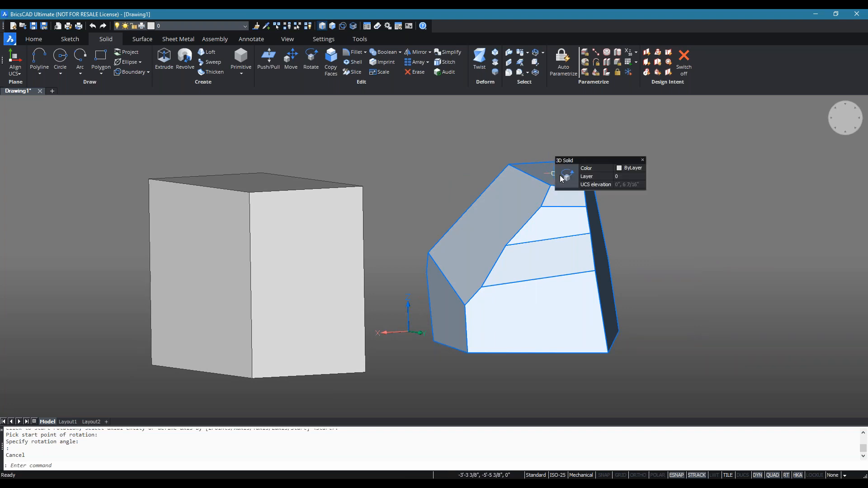
{"action": "middle_click_drag", "start_coordinate": [368, 161], "coordinate": [634, 179], "text": "shift"}
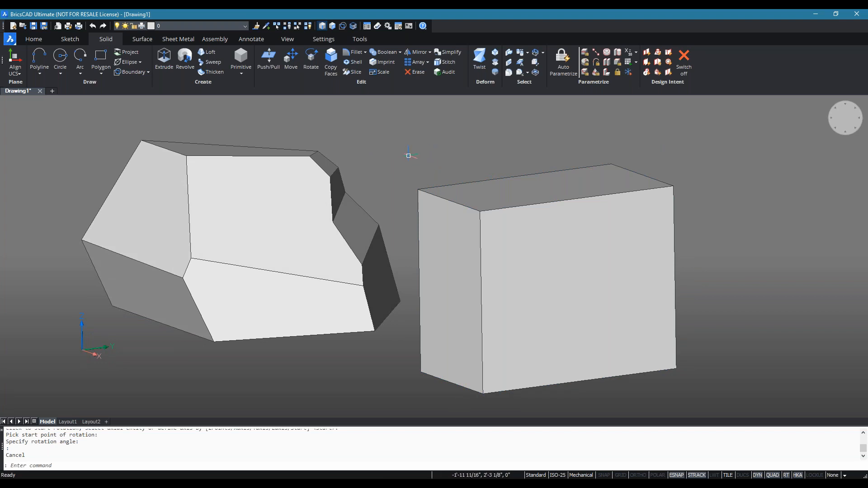
{"action": "middle_click_drag", "start_coordinate": [438, 164], "coordinate": [490, 173], "text": "shift"}
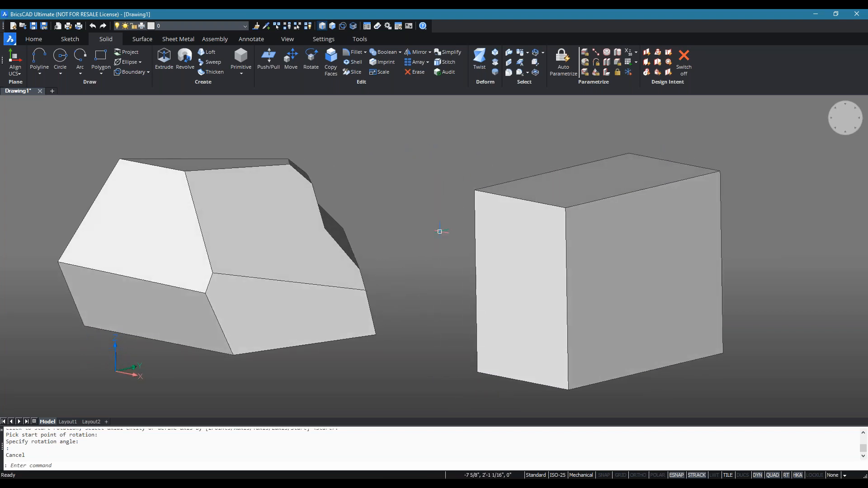
{"action": "middle_click_drag", "start_coordinate": [418, 290], "coordinate": [383, 234]}
{"action": "scroll", "coordinate": [391, 264], "scroll_direction": "up", "scroll_amount": 2}
{"action": "scroll", "coordinate": [392, 264], "scroll_direction": "down", "scroll_amount": 3}
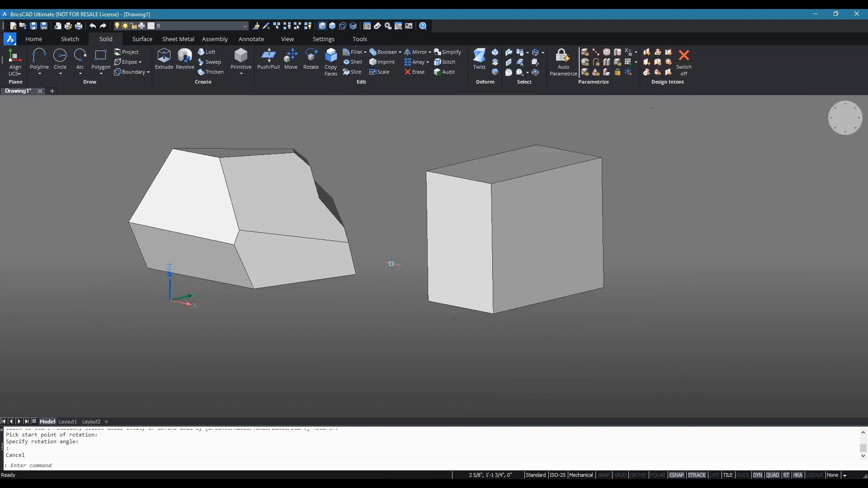
{"action": "middle_click_drag", "start_coordinate": [578, 216], "coordinate": [635, 207], "text": "shift"}
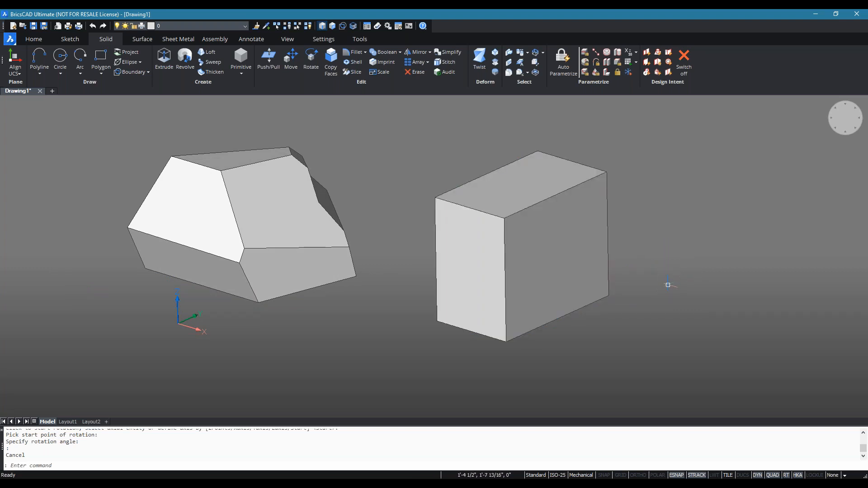
- Draw a rectangle of about 42 square inches on the ground plane, on the far side of the box from the faceted solid
{"action": "middle_click_drag", "start_coordinate": [683, 309], "coordinate": [583, 291]}
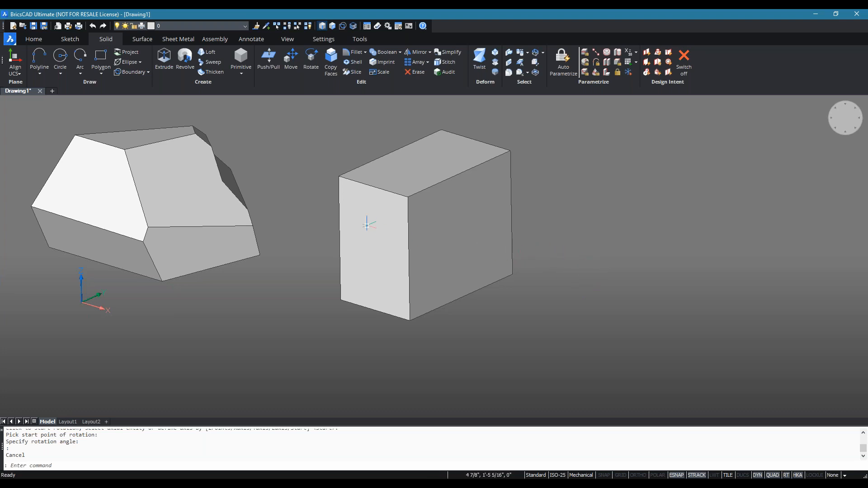
{"action": "left_click", "coordinate": [99, 57]}
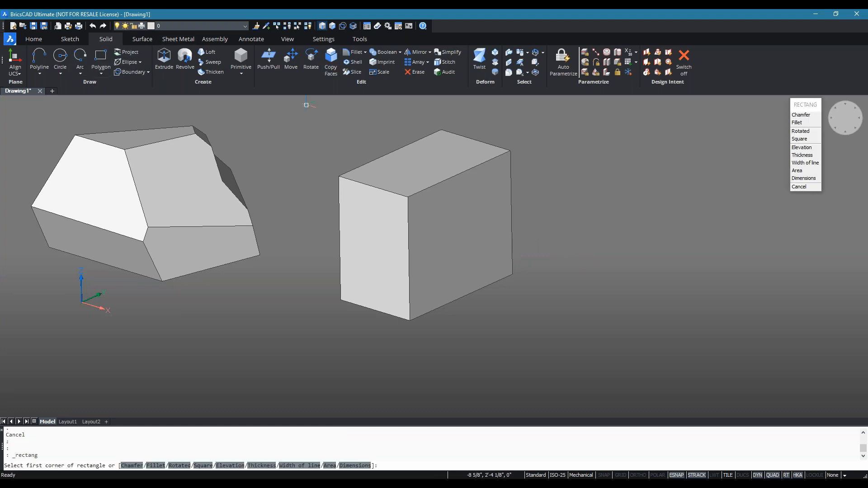
{"action": "left_click", "coordinate": [610, 311]}
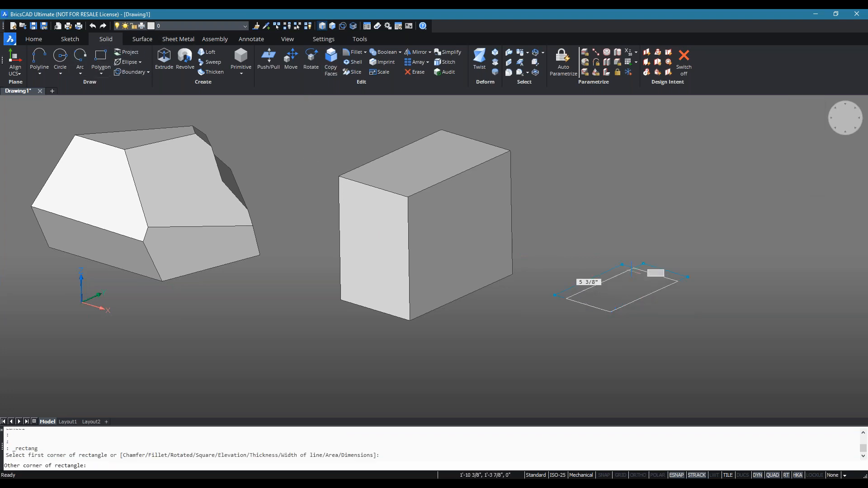
{"action": "left_click", "coordinate": [638, 242]}
{"action": "mouse_move", "coordinate": [674, 348]}
{"action": "middle_mouse_down"}
{"action": "mouse_move", "coordinate": [653, 341]}
{"action": "mouse_move", "coordinate": [663, 347]}
{"action": "middle_mouse_up"}
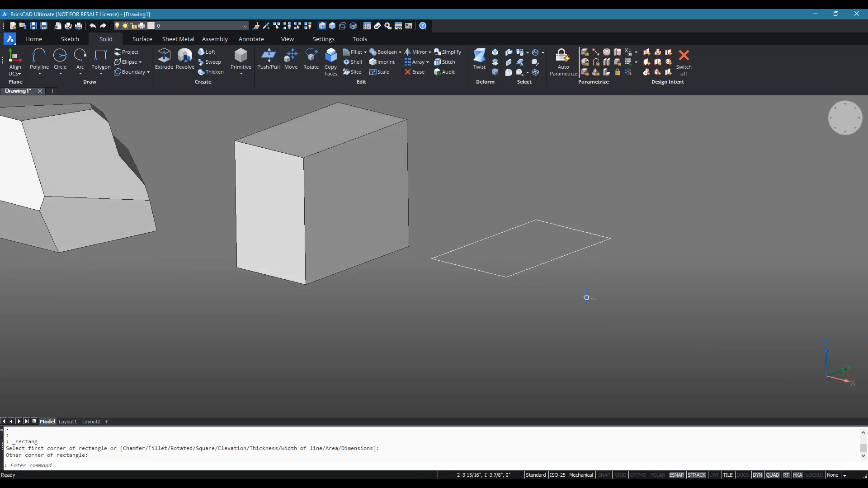
{"action": "middle_click_drag", "start_coordinate": [438, 292], "coordinate": [324, 244], "text": "shift"}
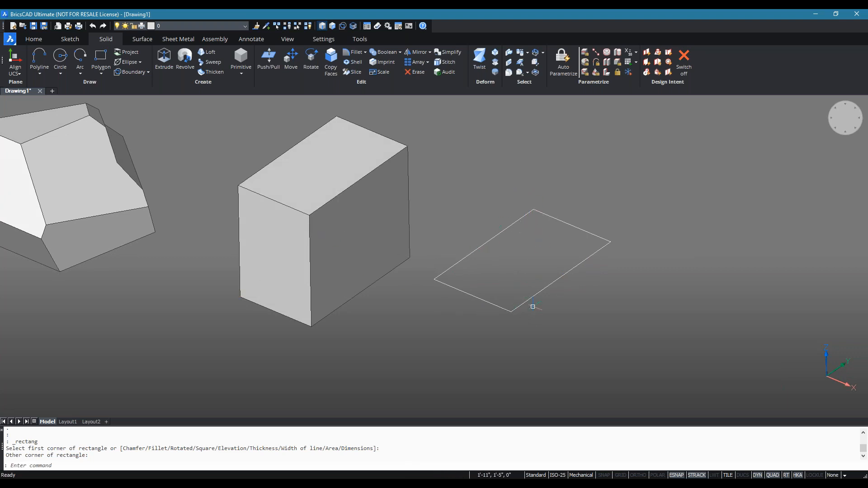
{"action": "mouse_move", "coordinate": [460, 295]}
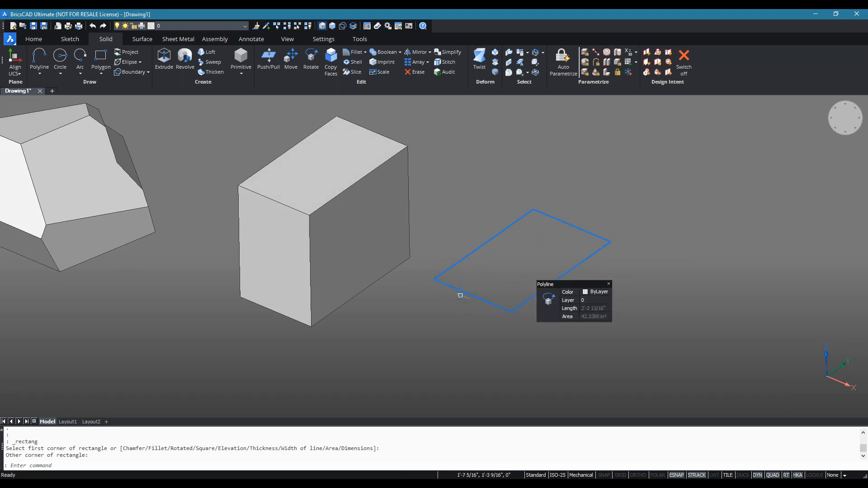
- Extrude the rectangle upward into a solid box about 7 11/16 inches high
{"action": "left_click", "coordinate": [164, 58]}
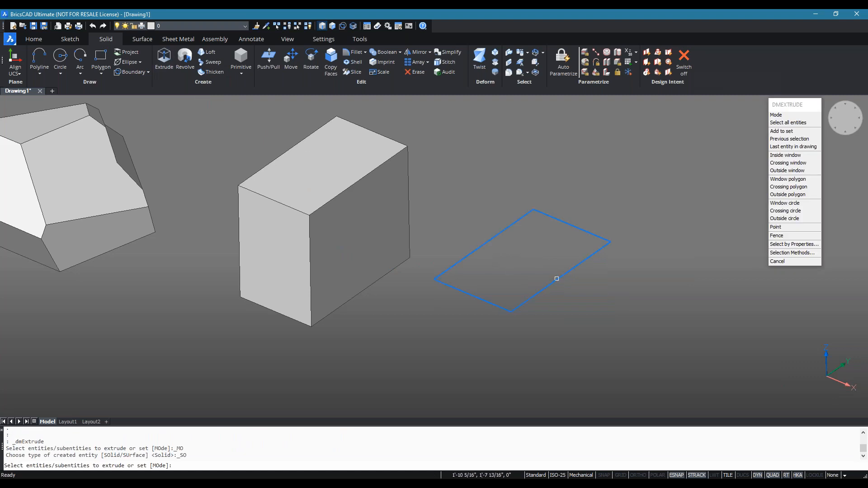
{"action": "left_click", "coordinate": [555, 279]}
{"action": "key", "text": "Return"}
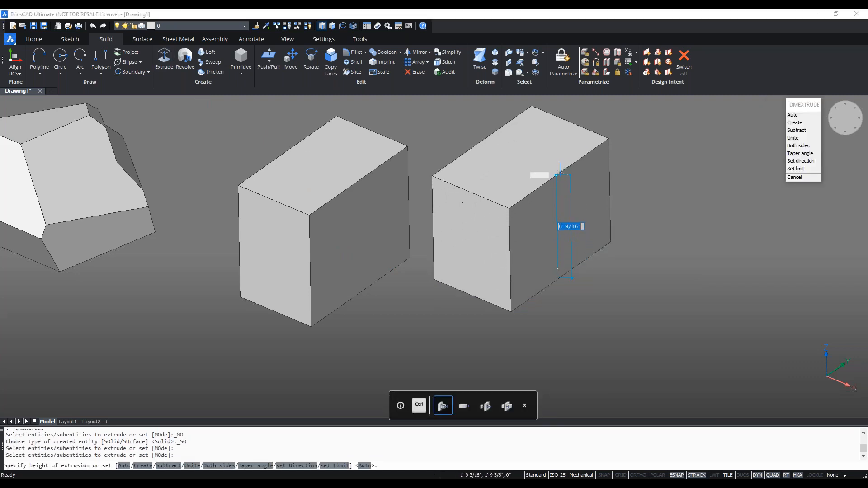
{"action": "key", "text": "Return"}
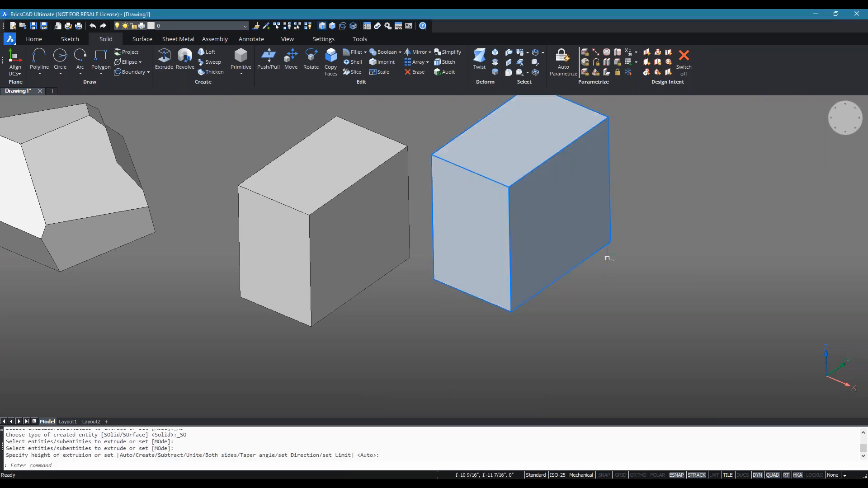
- Inspect the newly extruded box from below and above, and delete it
{"action": "mouse_move", "coordinate": [607, 256]}
{"action": "middle_mouse_down", "text": "shift"}
{"action": "mouse_move", "coordinate": [599, 316]}
{"action": "mouse_move", "coordinate": [591, 254]}
{"action": "middle_mouse_up", "text": "shift"}
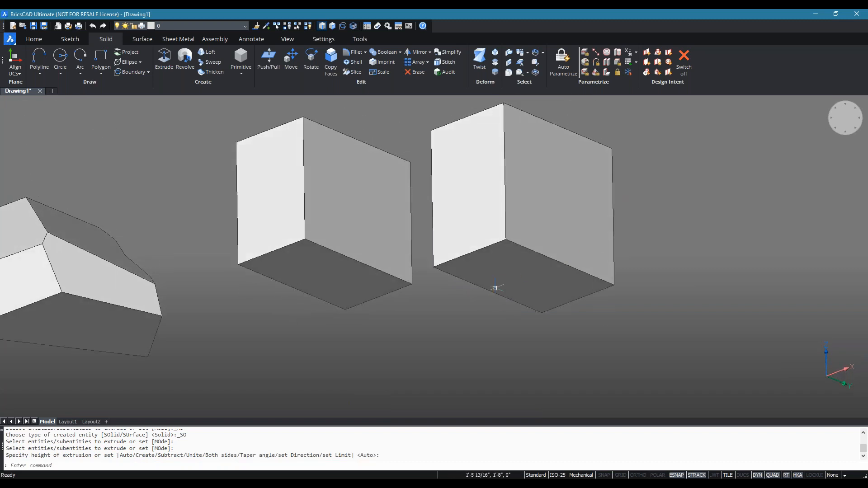
{"action": "middle_click_drag", "start_coordinate": [519, 347], "coordinate": [498, 352], "text": "shift"}
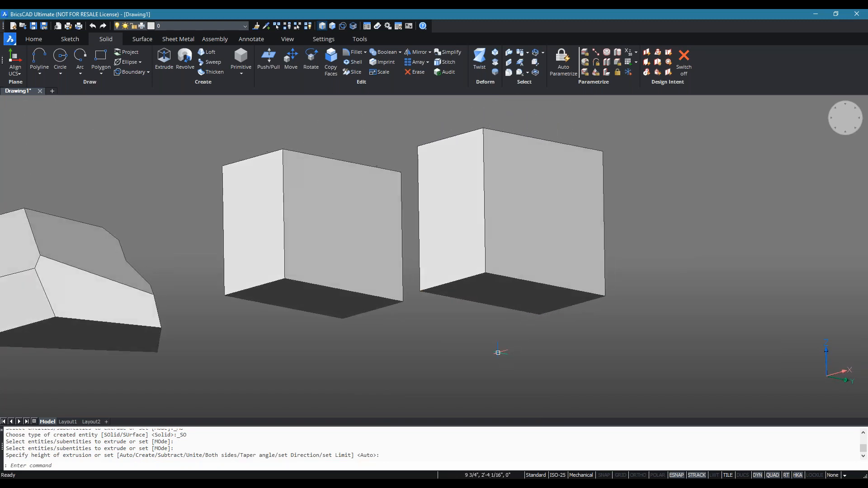
{"action": "middle_click_drag", "start_coordinate": [511, 320], "coordinate": [500, 314], "text": "shift"}
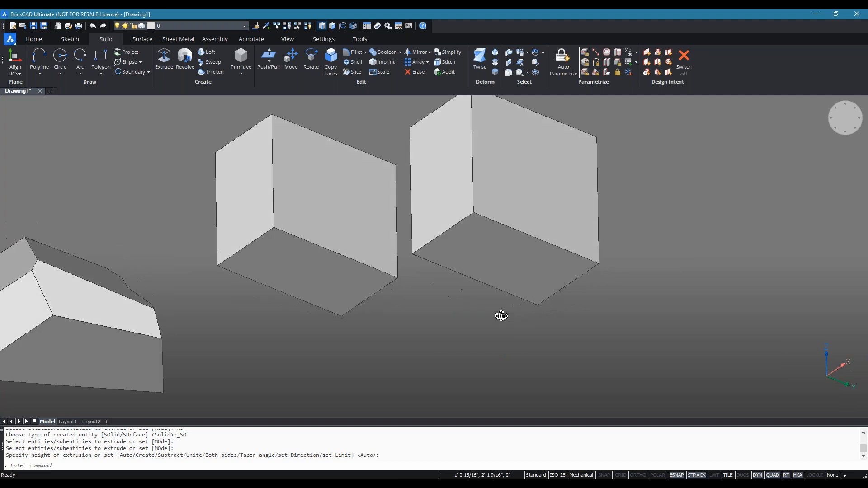
{"action": "mouse_move", "coordinate": [494, 247]}
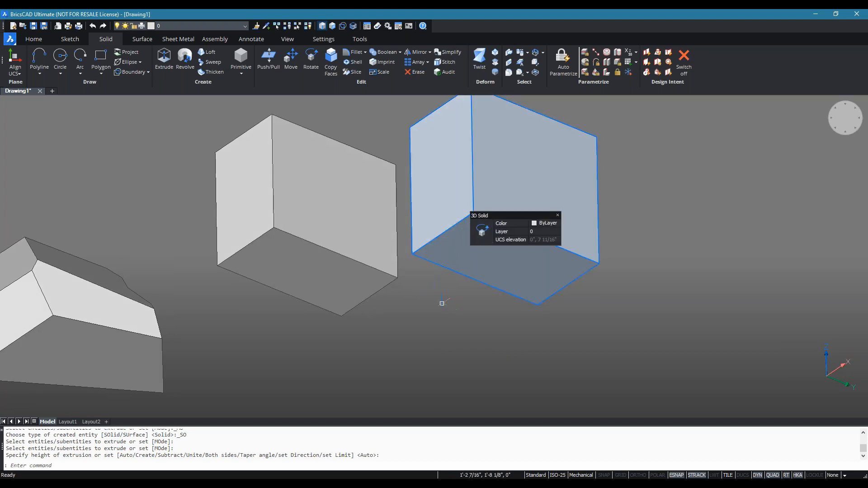
{"action": "middle_click_drag", "start_coordinate": [450, 320], "coordinate": [472, 333], "text": "shift"}
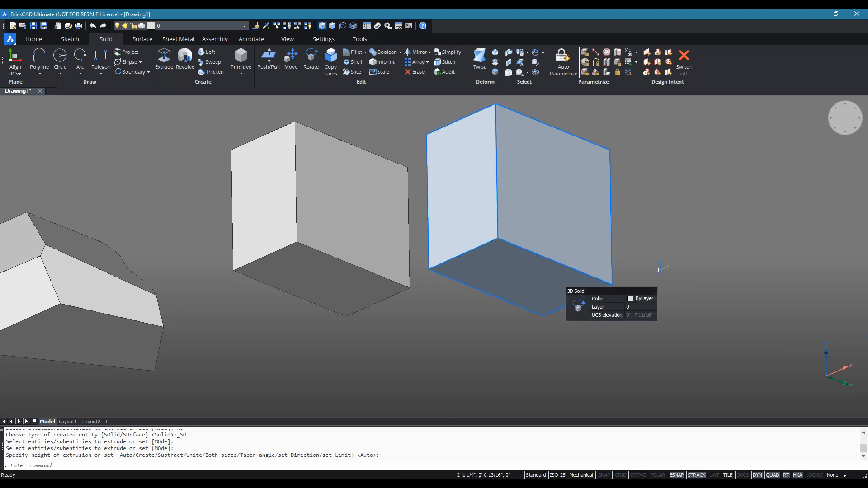
{"action": "middle_click_drag", "start_coordinate": [663, 258], "coordinate": [660, 288], "text": "shift"}
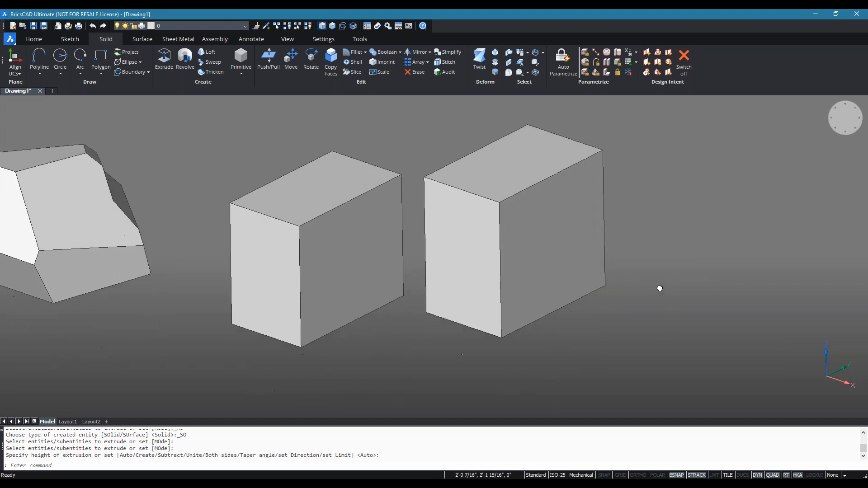
{"action": "left_click", "coordinate": [494, 251]}
{"action": "key", "text": "Delete"}
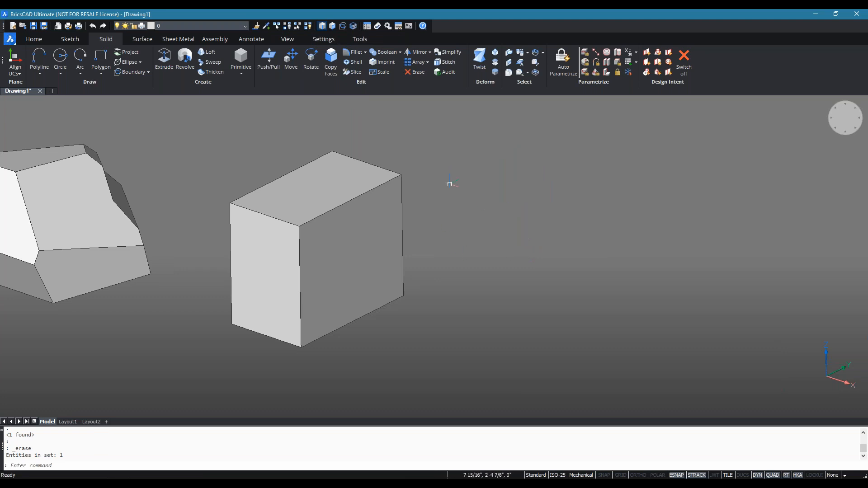
- Set SELECTIONMODES to 3 and draw a new rectangle on the ground plane beside the remaining box
{"action": "left_click", "coordinate": [334, 27]}
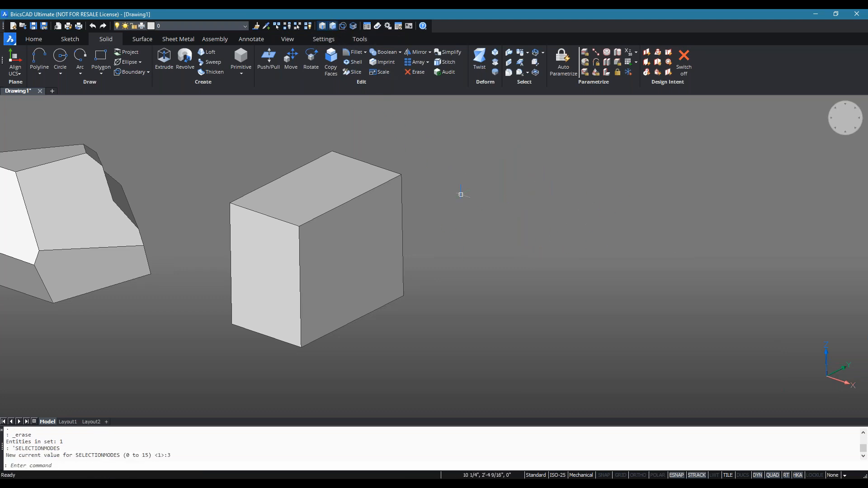
{"action": "left_click", "coordinate": [100, 57]}
{"action": "left_click", "coordinate": [553, 315]}
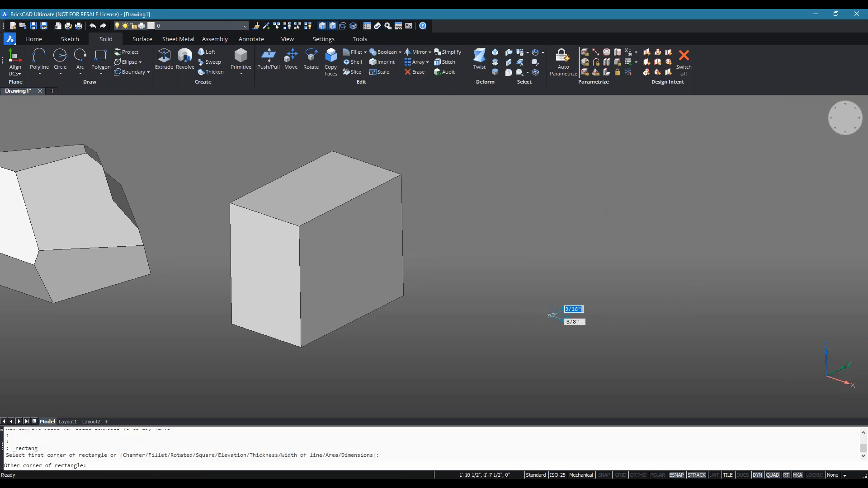
{"action": "left_click", "coordinate": [580, 222]}
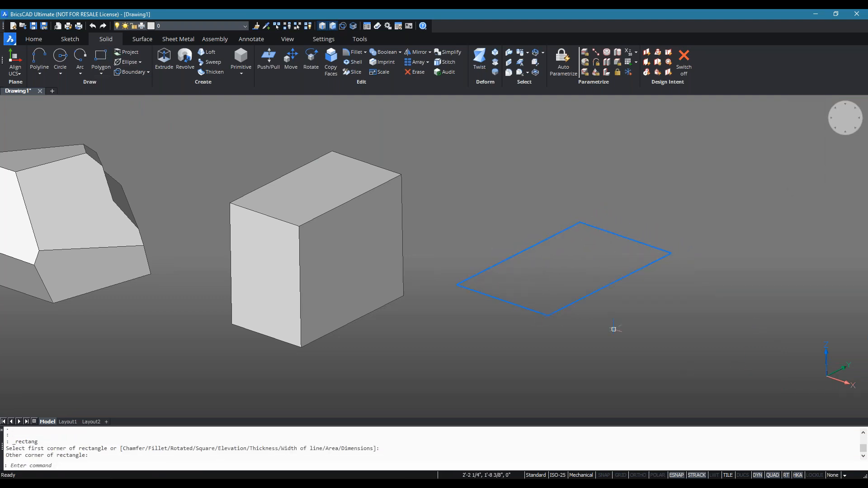
- Set SELECTIONMODES to 7 and extrude the new rectangle's detected boundary upward into a solid box
{"action": "left_click", "coordinate": [343, 26]}
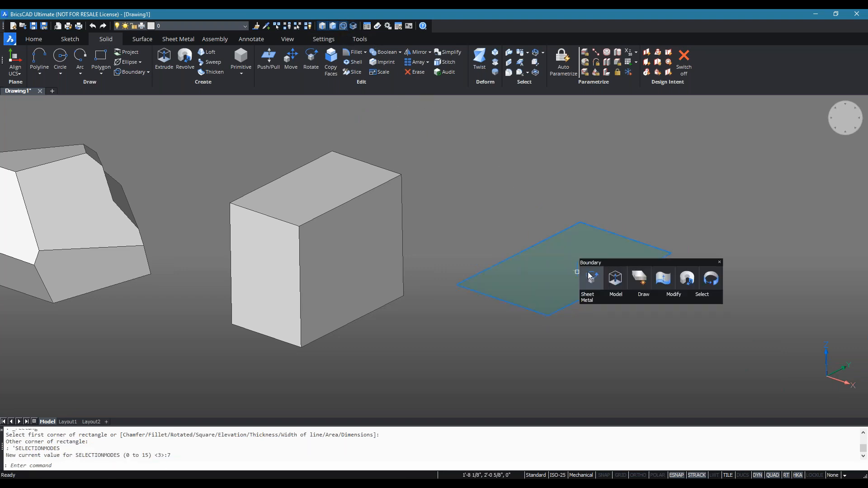
{"action": "left_click", "coordinate": [620, 280]}
{"action": "middle_click_drag", "start_coordinate": [597, 166], "coordinate": [604, 237]}
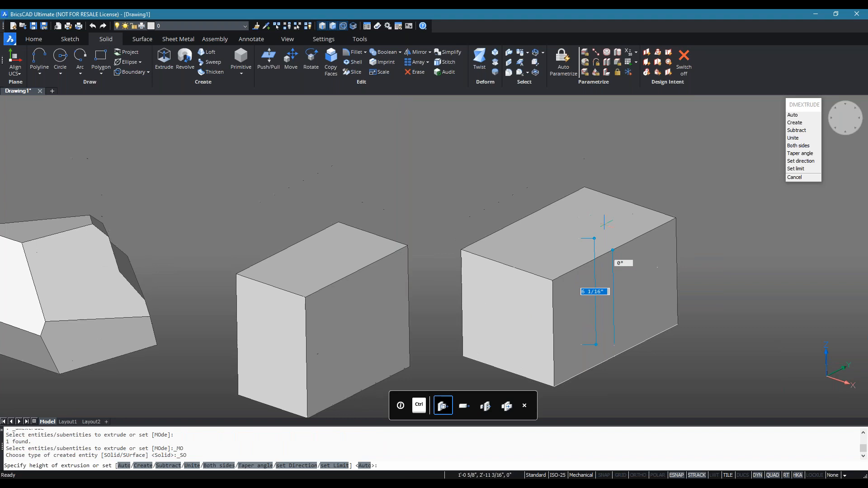
{"action": "left_click", "coordinate": [604, 205]}
- Stretch the source rectangle under the new box by two of its edge midpoint grips into a skewed parallelogram
{"action": "middle_click_drag", "start_coordinate": [672, 386], "coordinate": [552, 315], "text": "shift"}
{"action": "middle_click_drag", "start_coordinate": [550, 366], "coordinate": [519, 324]}
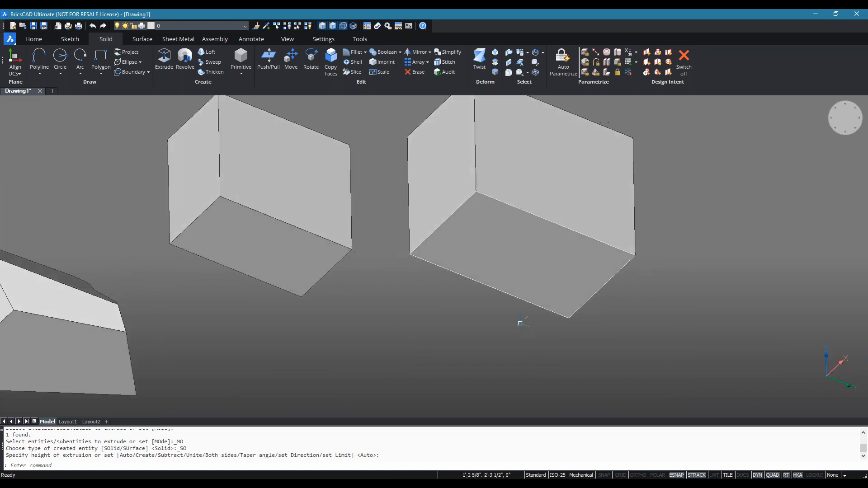
{"action": "left_click", "coordinate": [610, 295]}
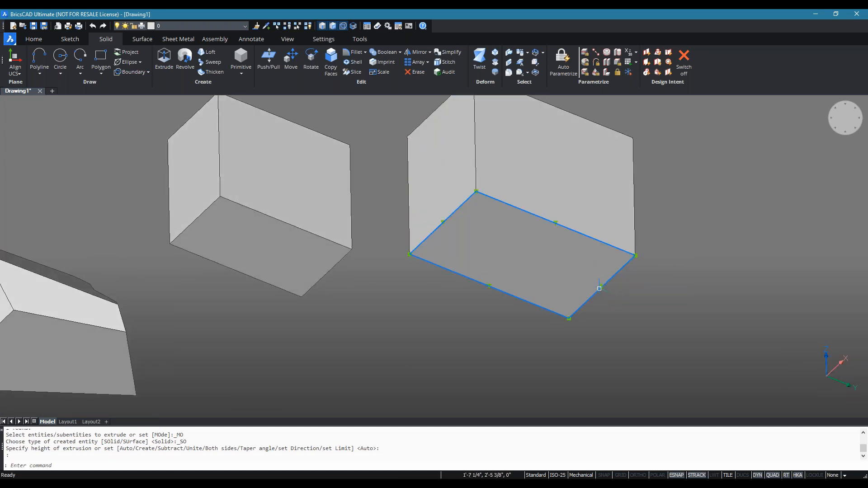
{"action": "left_click", "coordinate": [599, 288]}
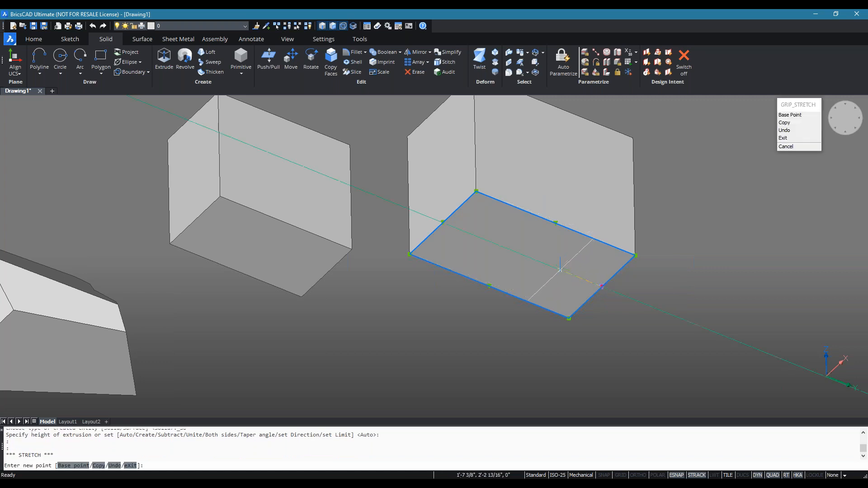
{"action": "left_click", "coordinate": [573, 247]}
{"action": "middle_click_drag", "start_coordinate": [540, 267], "coordinate": [529, 299], "text": "shift"}
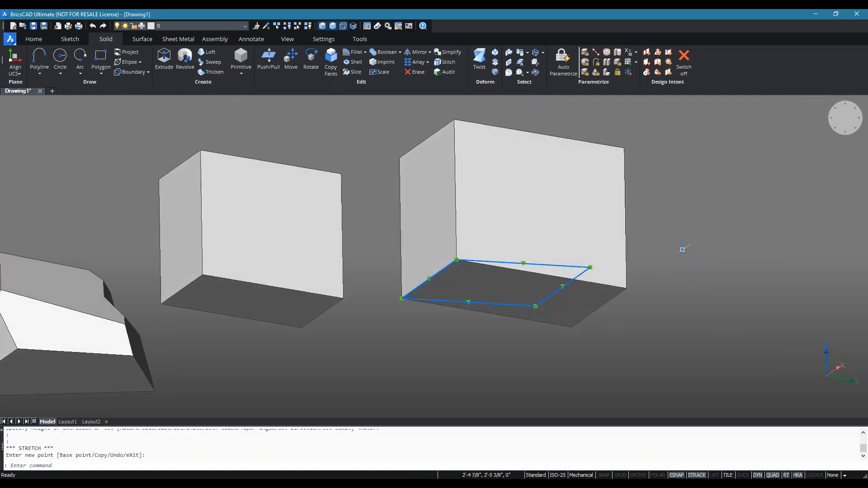
{"action": "left_click", "coordinate": [428, 280]}
{"action": "left_click", "coordinate": [516, 229]}
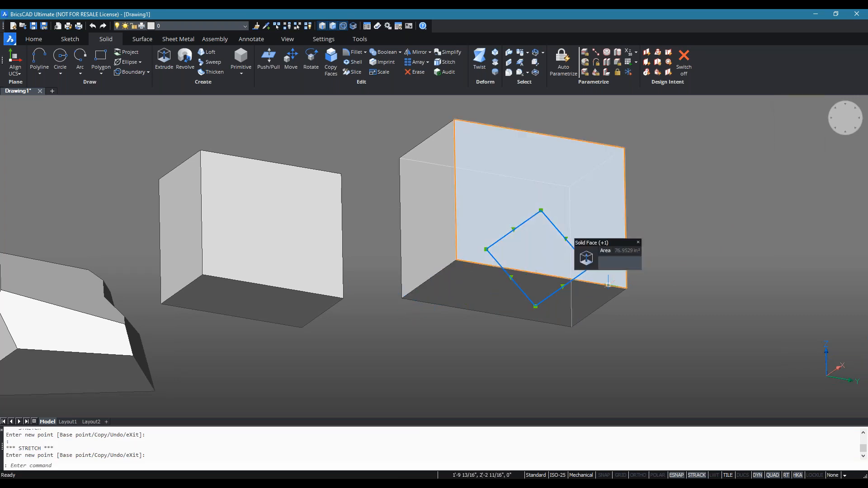
{"action": "key", "text": "Escape"}
- Move the new box sideways, clear of the reshaped outline and farther from the original box
{"action": "left_click", "coordinate": [605, 212]}
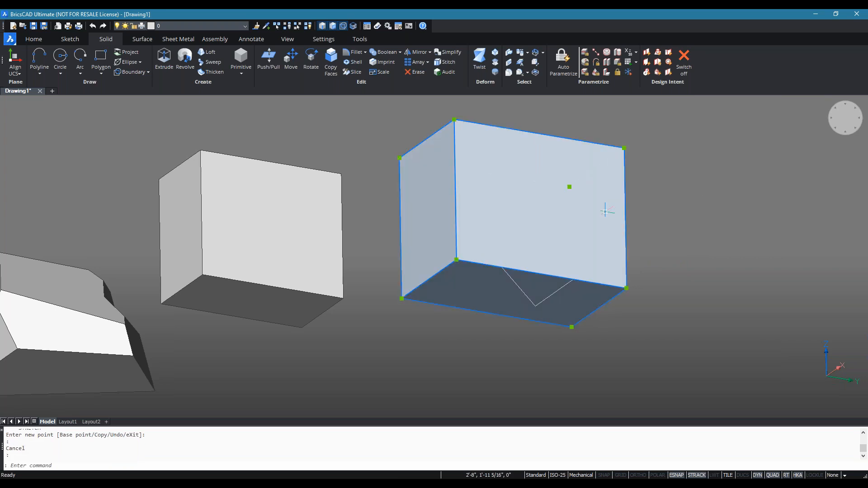
{"action": "left_click_drag", "start_coordinate": [575, 208], "coordinate": [788, 189]}
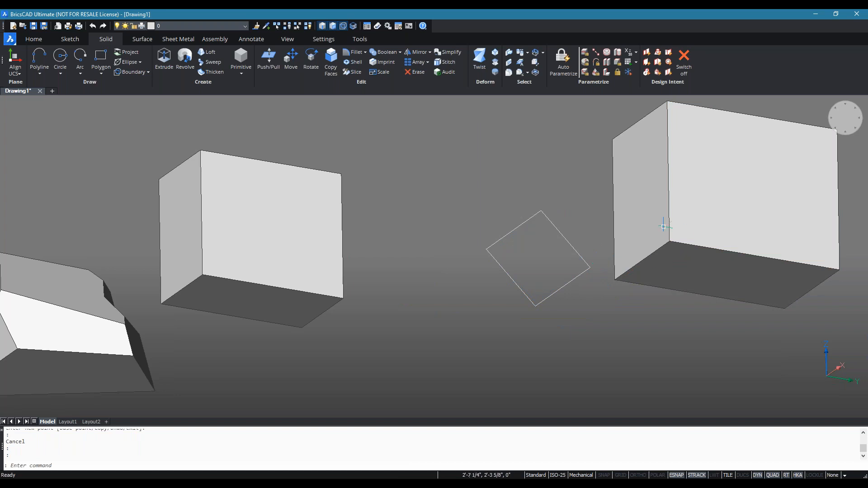
{"action": "mouse_move", "coordinate": [493, 266]}
{"action": "middle_mouse_down", "text": "shift"}
{"action": "mouse_move", "coordinate": [560, 336]}
{"action": "mouse_move", "coordinate": [484, 276]}
{"action": "middle_mouse_up", "text": "shift"}
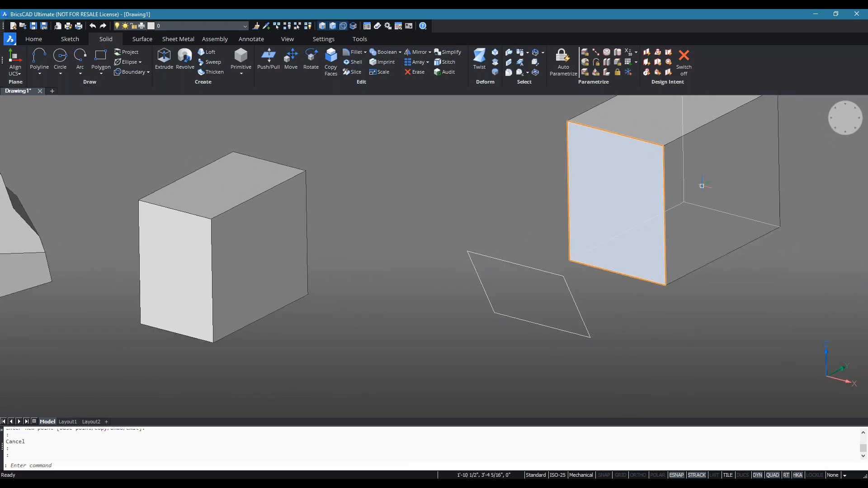
- Delete the displaced box and the leftover parallelogram outline, keeping the original box and the faceted solid
{"action": "left_click", "coordinate": [661, 180]}
{"action": "key", "text": "Delete"}
{"action": "left_click", "coordinate": [424, 212]}
{"action": "left_click", "coordinate": [611, 359]}
{"action": "key", "text": "Delete"}
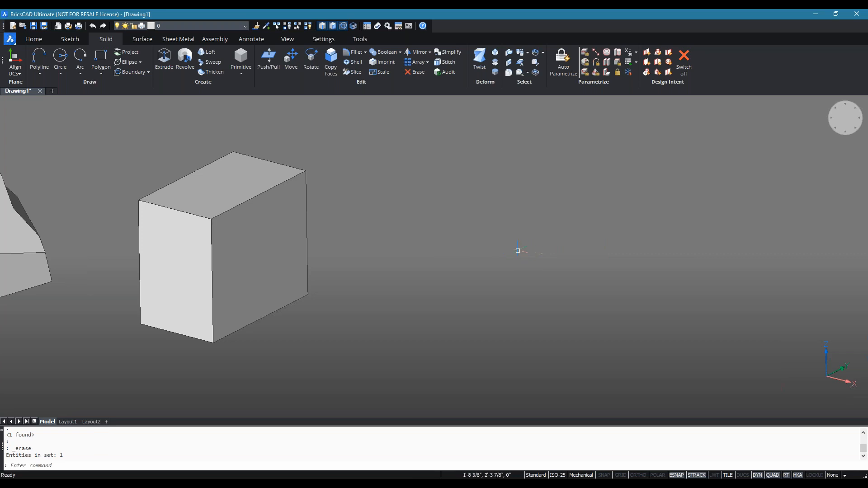
- Examine the faceted solid and the box from above, from the side and from below
{"action": "middle_click_drag", "start_coordinate": [384, 263], "coordinate": [602, 291]}
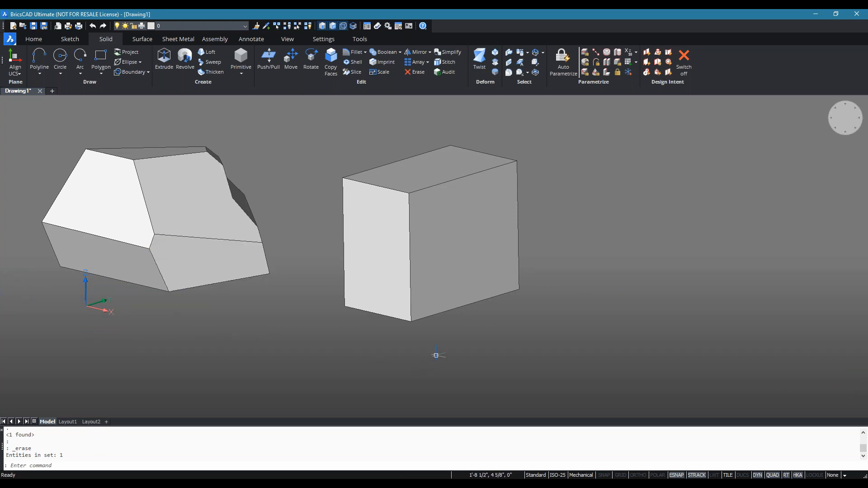
{"action": "middle_click_drag", "start_coordinate": [488, 340], "coordinate": [523, 349], "text": "shift"}
{"action": "middle_click_drag", "start_coordinate": [402, 264], "coordinate": [552, 277], "text": "shift"}
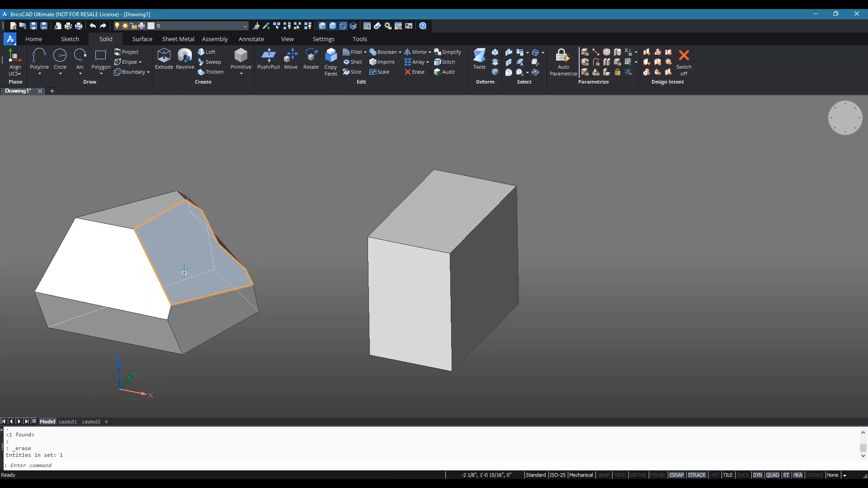
{"action": "middle_click_drag", "start_coordinate": [480, 369], "coordinate": [451, 377], "text": "shift"}
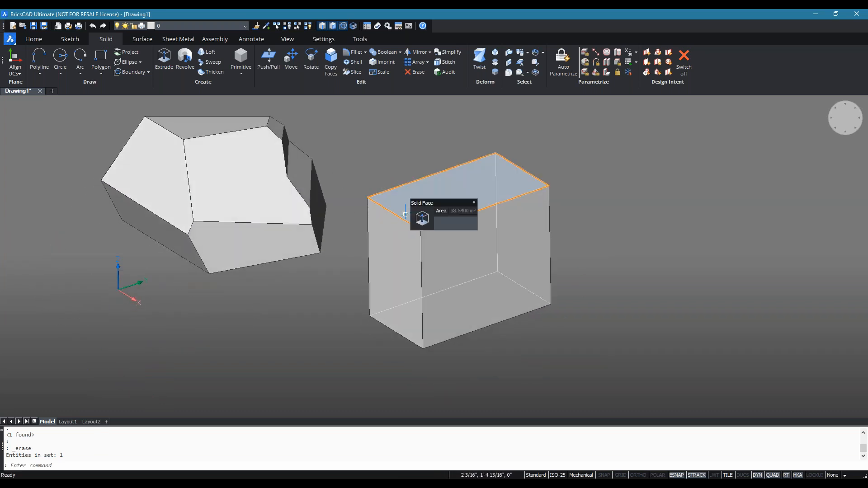
{"action": "mouse_move", "coordinate": [599, 166]}
{"action": "middle_mouse_down", "text": "shift"}
{"action": "mouse_move", "coordinate": [593, 186]}
{"action": "mouse_move", "coordinate": [603, 176]}
{"action": "middle_mouse_up", "text": "shift"}
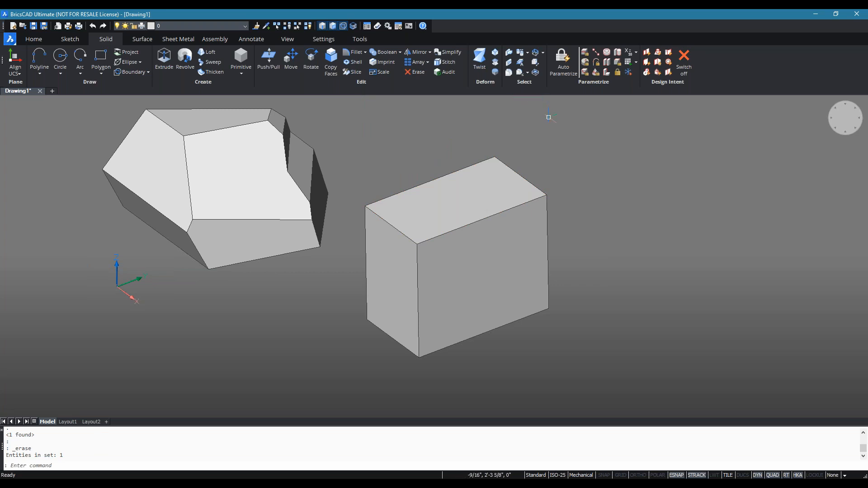
{"action": "middle_click_drag", "start_coordinate": [603, 185], "coordinate": [605, 176], "text": "shift"}
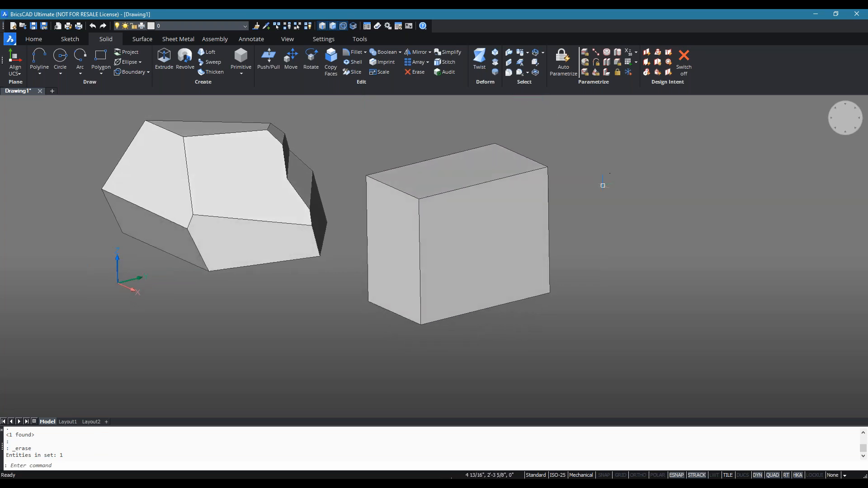
{"action": "middle_click_drag", "start_coordinate": [520, 271], "coordinate": [503, 310], "text": "shift"}
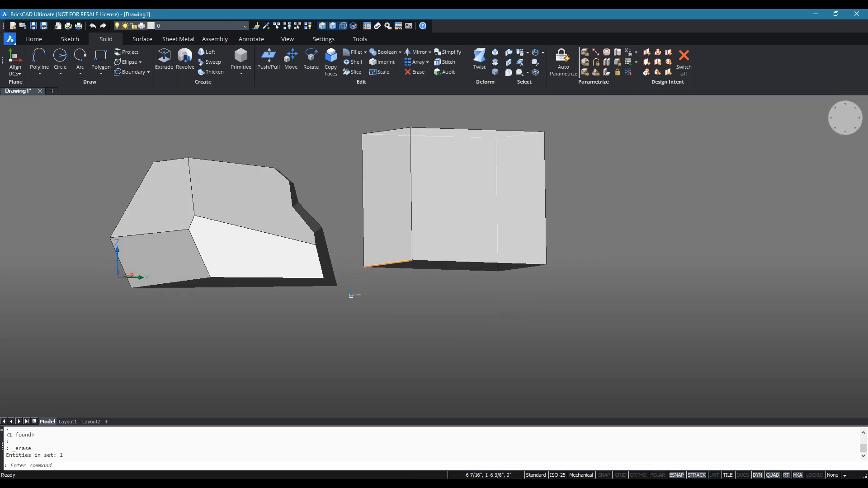
{"action": "middle_click_drag", "start_coordinate": [385, 311], "coordinate": [386, 301], "text": "shift"}
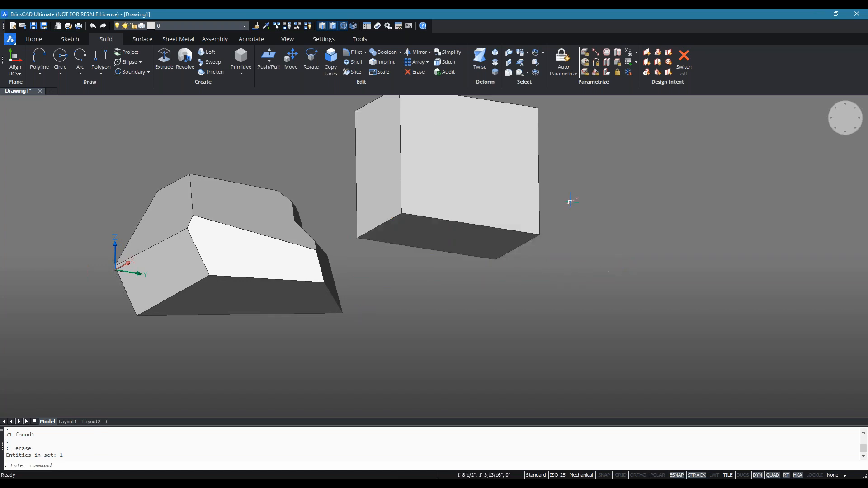
{"action": "middle_click_drag", "start_coordinate": [428, 291], "coordinate": [433, 350], "text": "shift"}
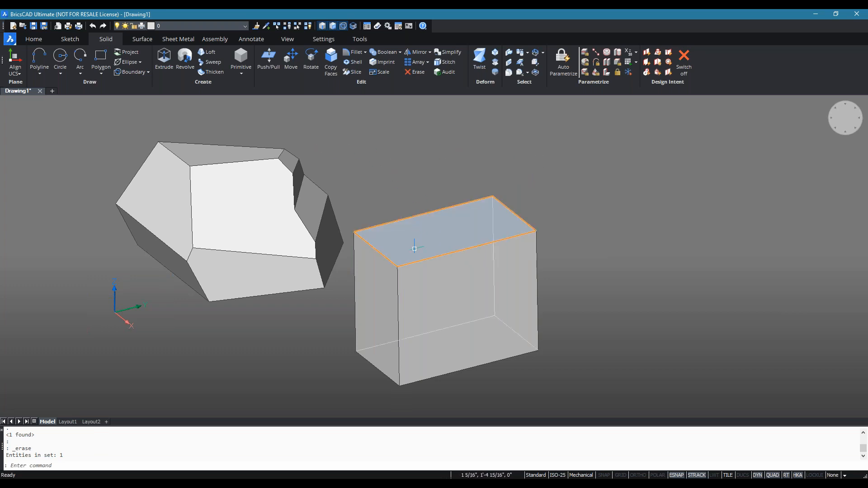
- Push the box's end face nearest the faceted solid inward with Push/Pull, shortening the box to about 5 1/8 inches
{"action": "left_click", "coordinate": [269, 56]}
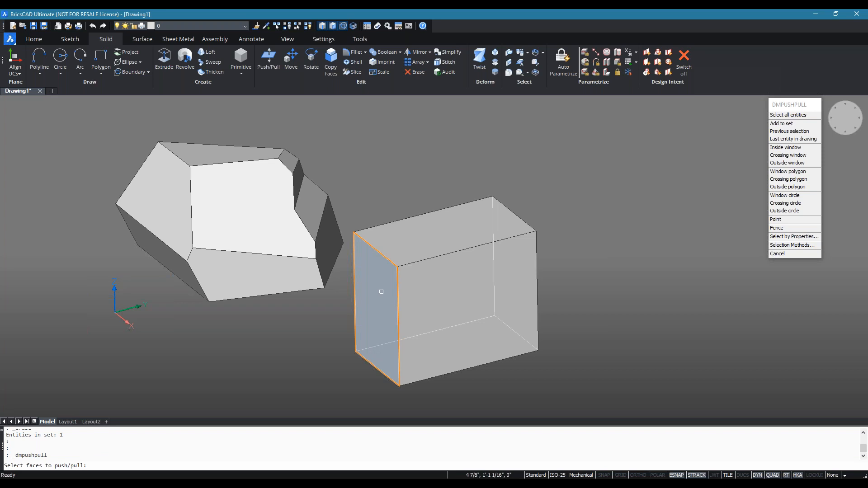
{"action": "left_click", "coordinate": [358, 276]}
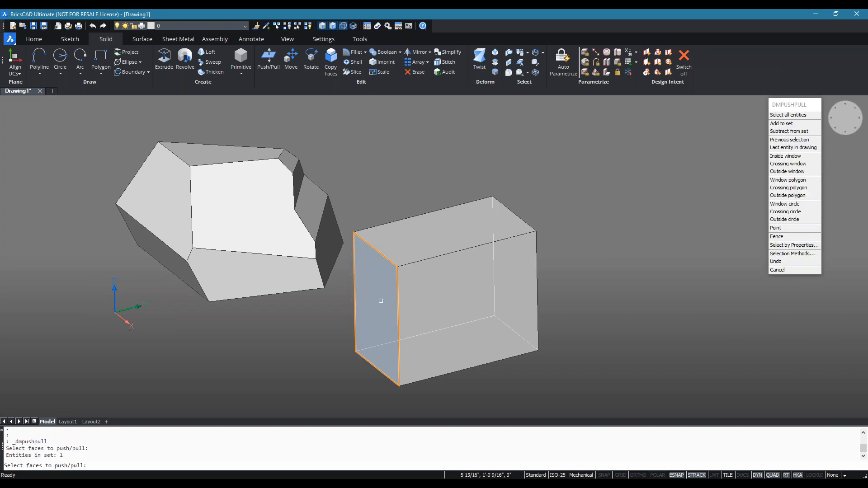
{"action": "key", "text": "Return"}
{"action": "left_click", "coordinate": [411, 291]}
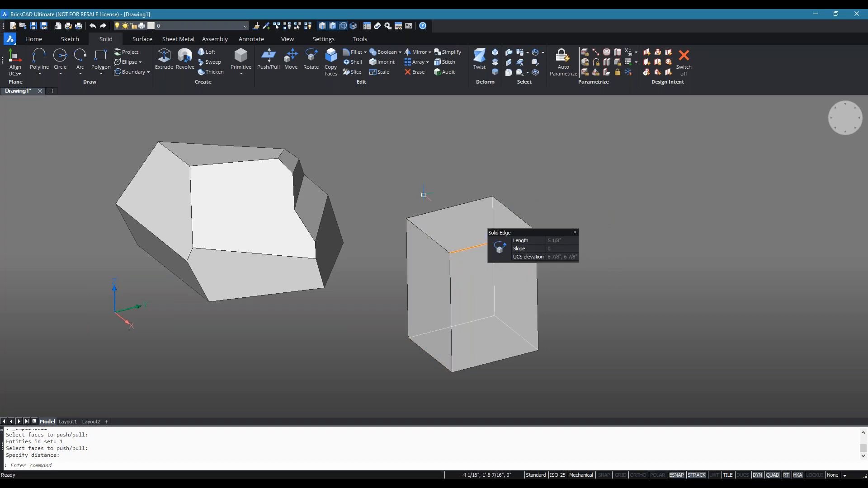
{"action": "middle_click_drag", "start_coordinate": [576, 224], "coordinate": [565, 172]}
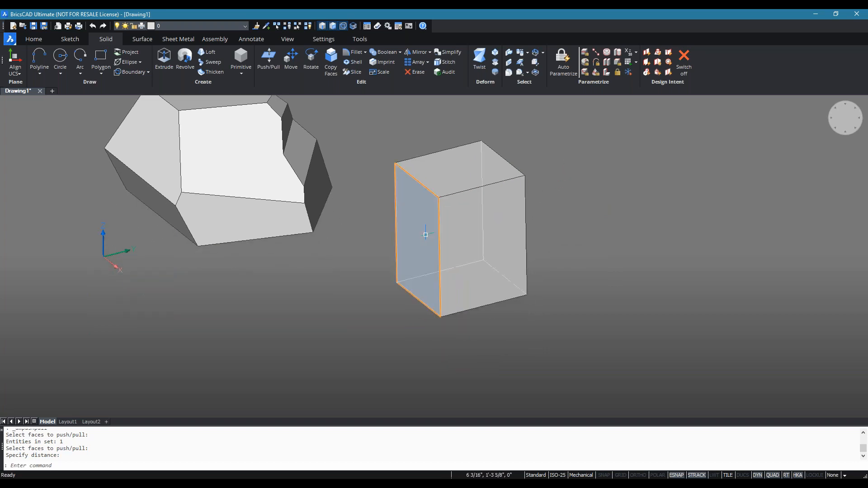
- Undo the push/pull of the box's end face
{"action": "key", "text": "ctrl+z"}
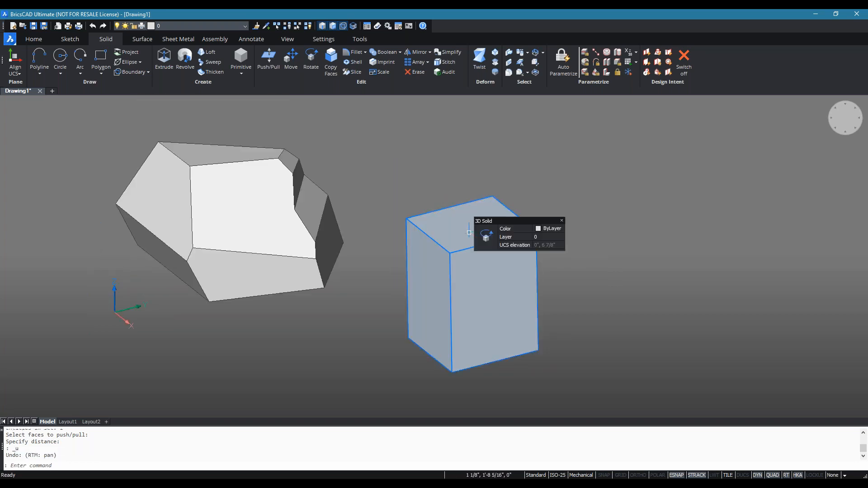
{"action": "key", "text": "ctrl+z"}
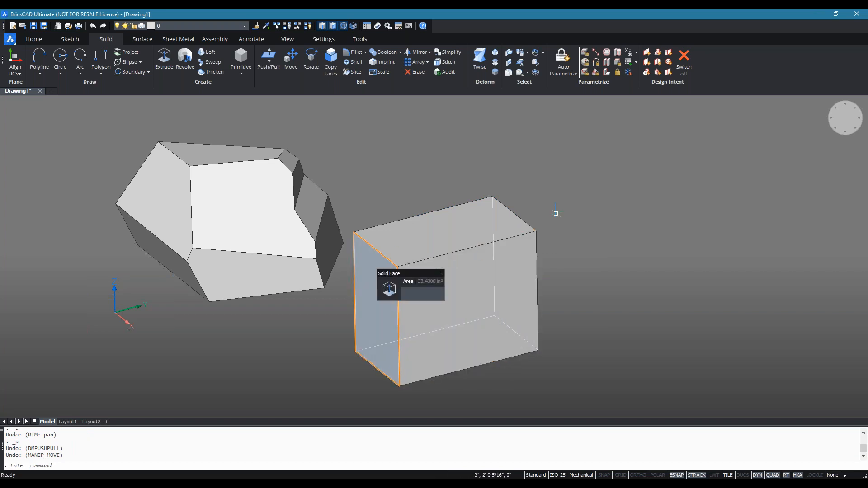
{"action": "middle_click_drag", "start_coordinate": [585, 241], "coordinate": [580, 213]}
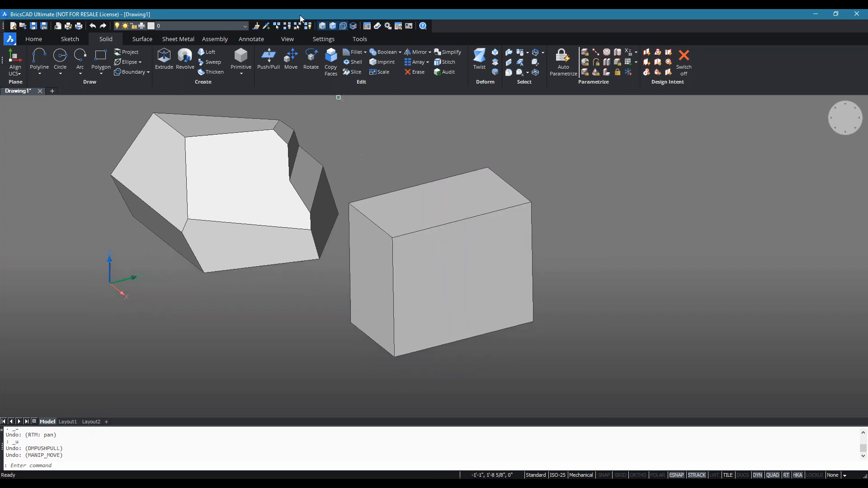
- Rotate the box's end face nearest the faceted solid inward about its bottom edge, to a slope of about 66°
{"action": "left_click", "coordinate": [312, 57]}
{"action": "left_click", "coordinate": [383, 294]}
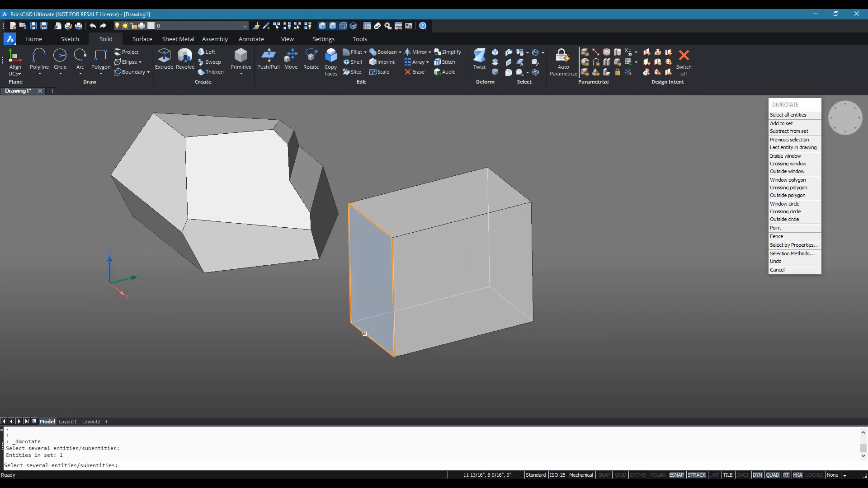
{"action": "key", "text": "Return"}
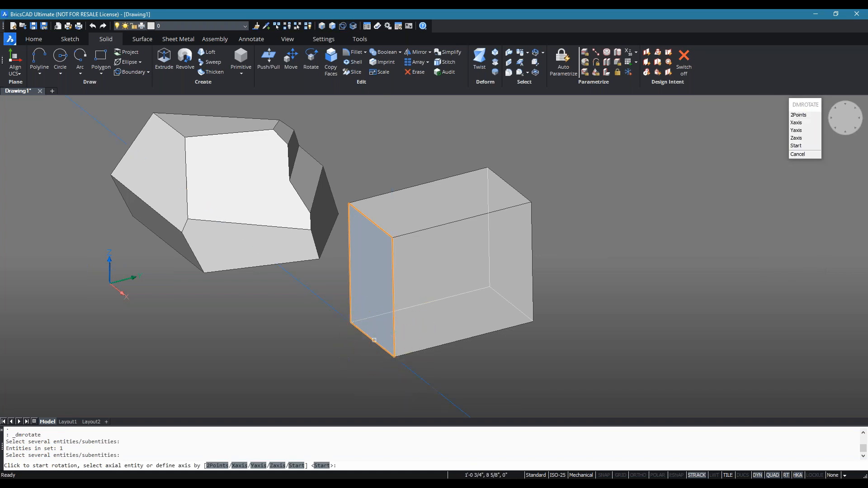
{"action": "left_click", "coordinate": [389, 326]}
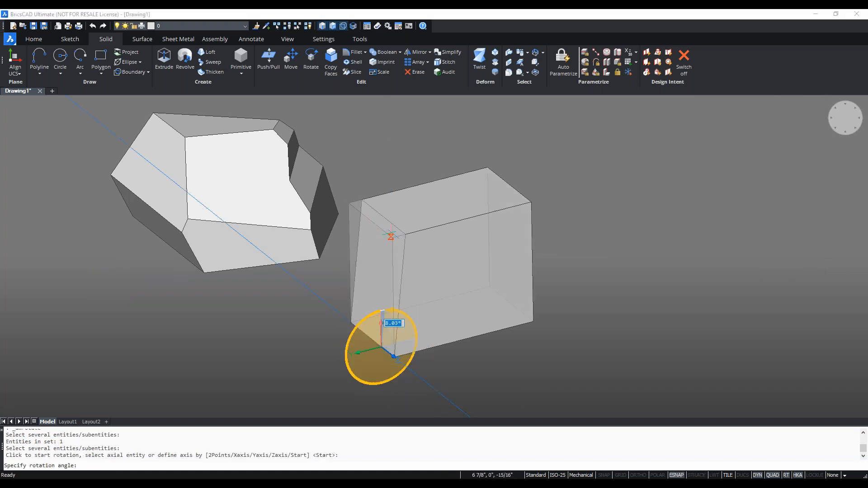
{"action": "left_click", "coordinate": [441, 191]}
- Examine the tapered box from several sides and check the length and slope of its slanted edge
{"action": "middle_click_drag", "start_coordinate": [496, 245], "coordinate": [508, 299], "text": "shift"}
{"action": "middle_click_drag", "start_coordinate": [479, 332], "coordinate": [560, 351], "text": "shift"}
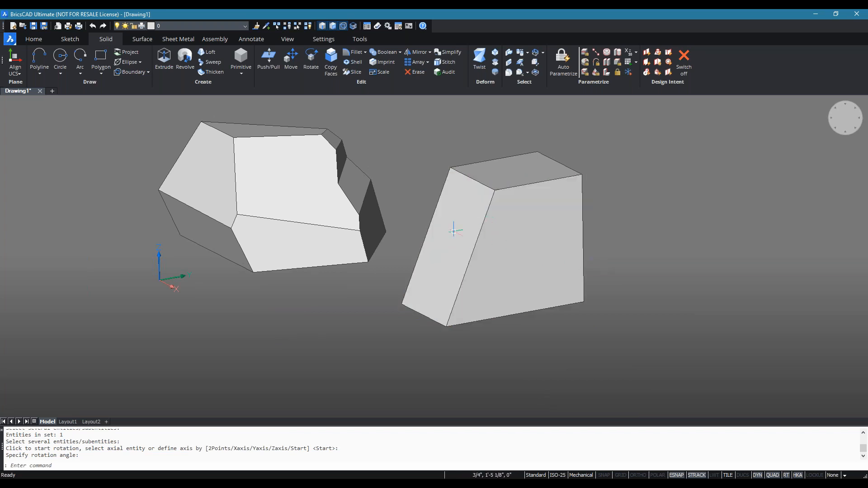
{"action": "middle_click_drag", "start_coordinate": [650, 278], "coordinate": [576, 301], "text": "shift"}
{"action": "left_click", "coordinate": [534, 199]}
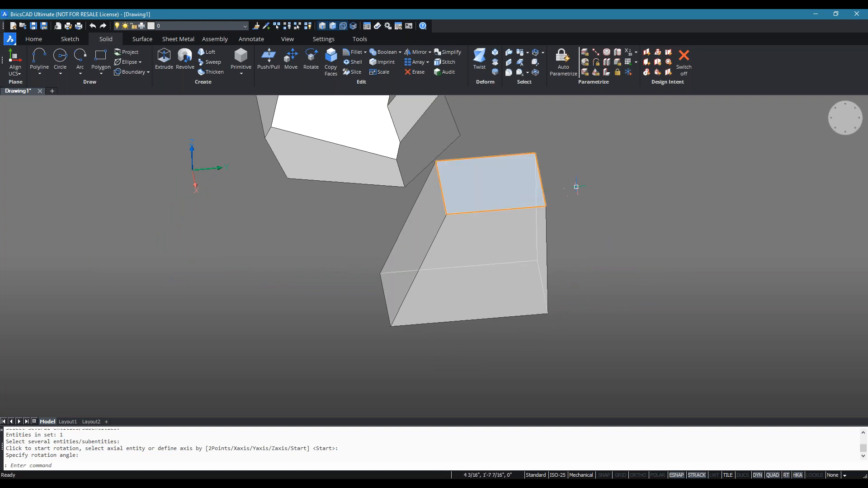
{"action": "middle_click_drag", "start_coordinate": [642, 266], "coordinate": [559, 201], "text": "shift"}
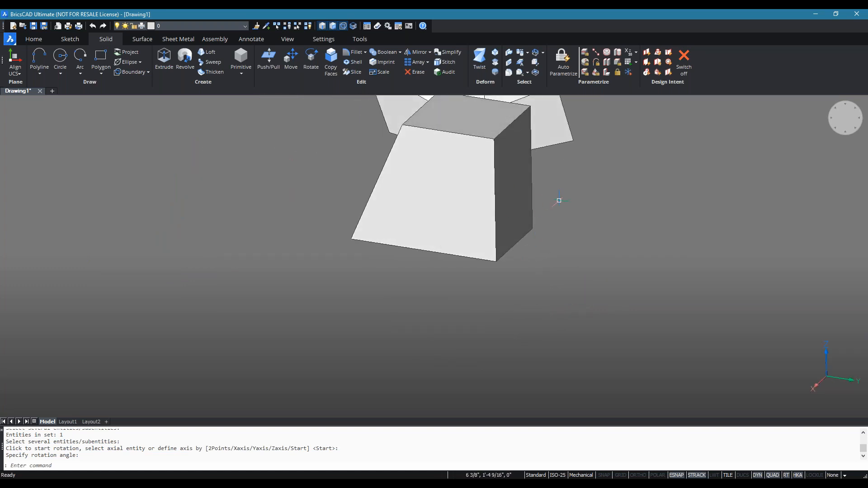
{"action": "middle_click_drag", "start_coordinate": [619, 198], "coordinate": [588, 236]}
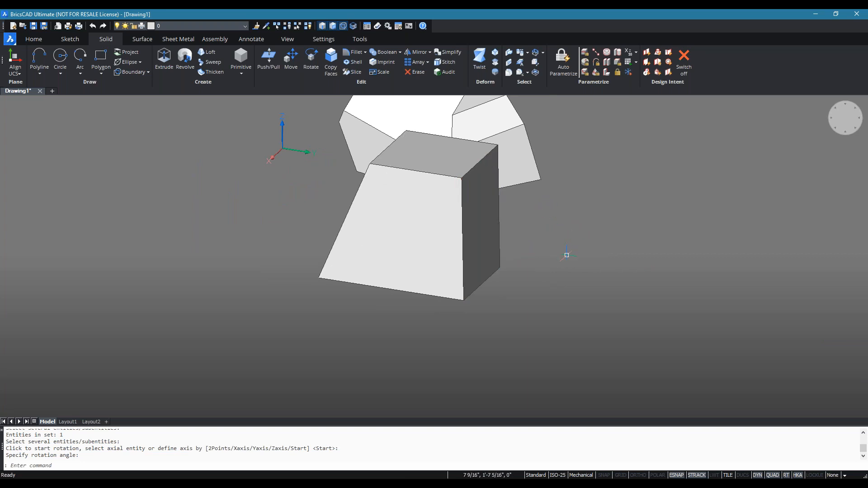
{"action": "middle_click_drag", "start_coordinate": [564, 231], "coordinate": [765, 267], "text": "shift"}
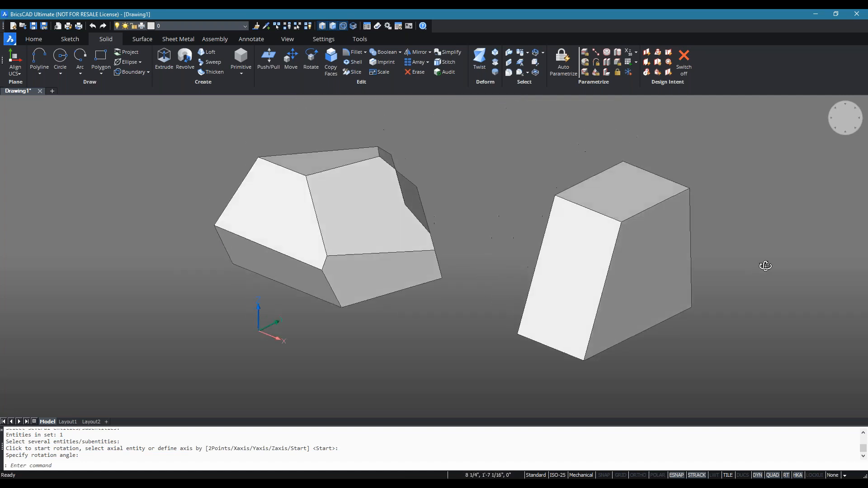
{"action": "mouse_move", "coordinate": [641, 276]}
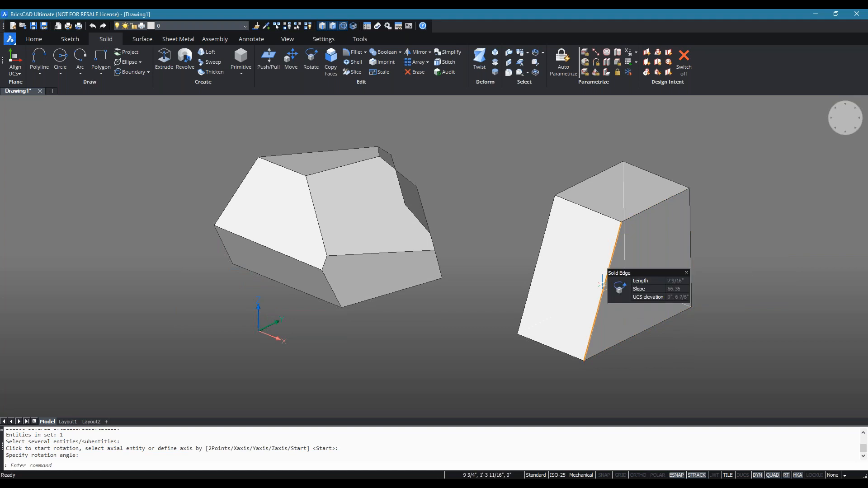
{"action": "left_click", "coordinate": [620, 289]}
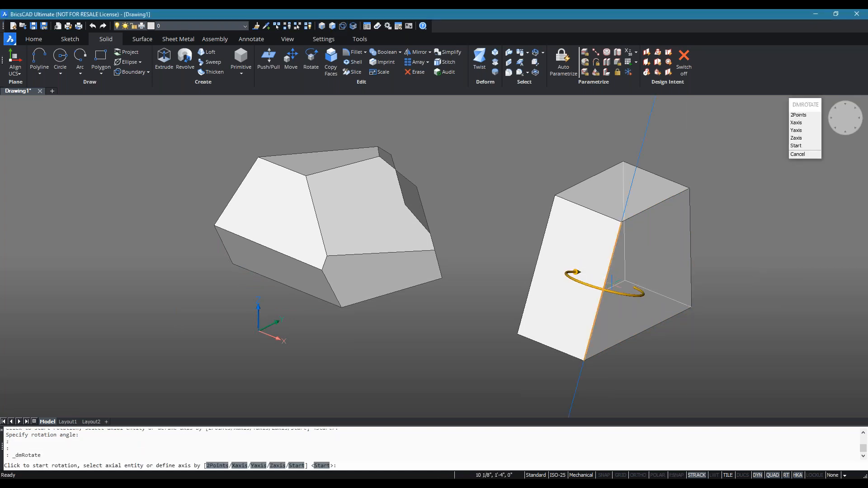
{"action": "left_click", "coordinate": [621, 287]}
{"action": "middle_click_drag", "start_coordinate": [572, 287], "coordinate": [296, 289], "text": "shift"}
{"action": "key", "text": "Escape"}
- Rotate the tapered box's side face away from the faceted solid outward about its slanted edge
{"action": "mouse_move", "coordinate": [643, 233]}
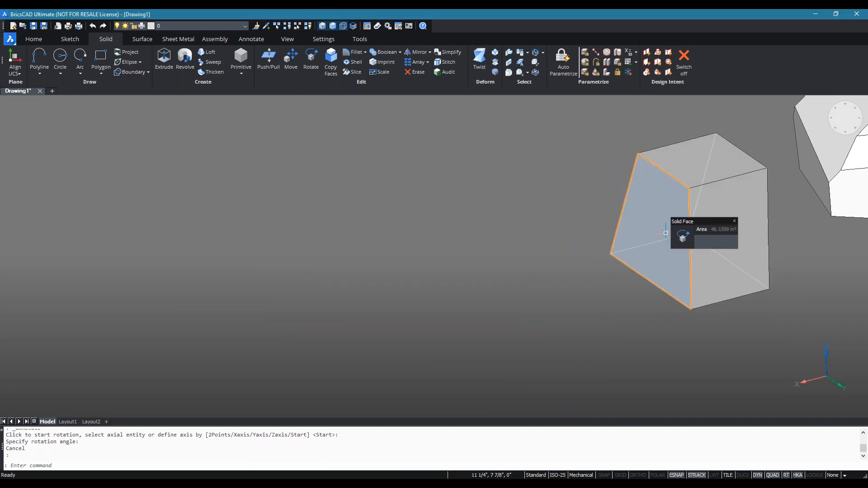
{"action": "left_click", "coordinate": [683, 236]}
{"action": "left_click", "coordinate": [675, 270]}
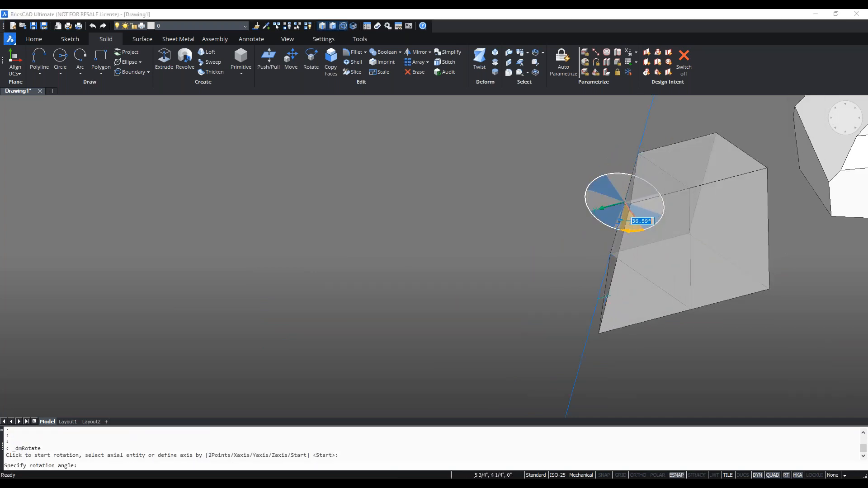
{"action": "left_click", "coordinate": [617, 298]}
- Rotate the box's end face opposite the first sloped end inward about its bottom edge
{"action": "middle_click_drag", "start_coordinate": [708, 382], "coordinate": [862, 362], "text": "shift"}
{"action": "left_click", "coordinate": [786, 216]}
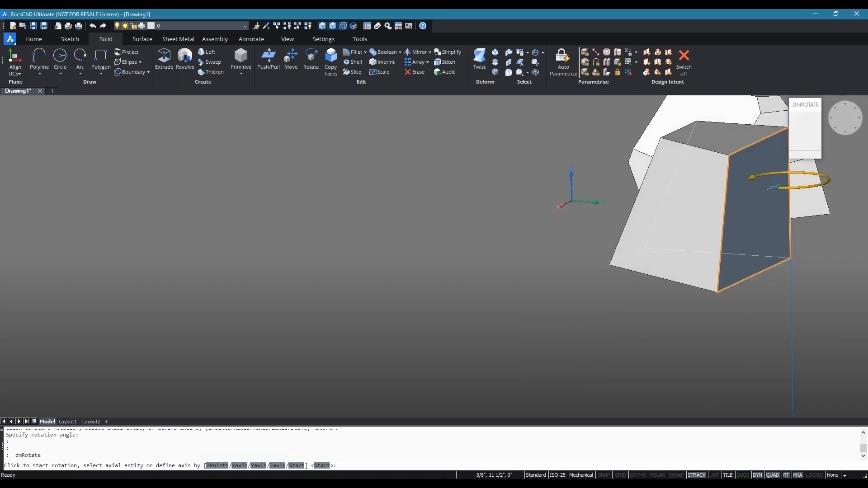
{"action": "left_click", "coordinate": [747, 281]}
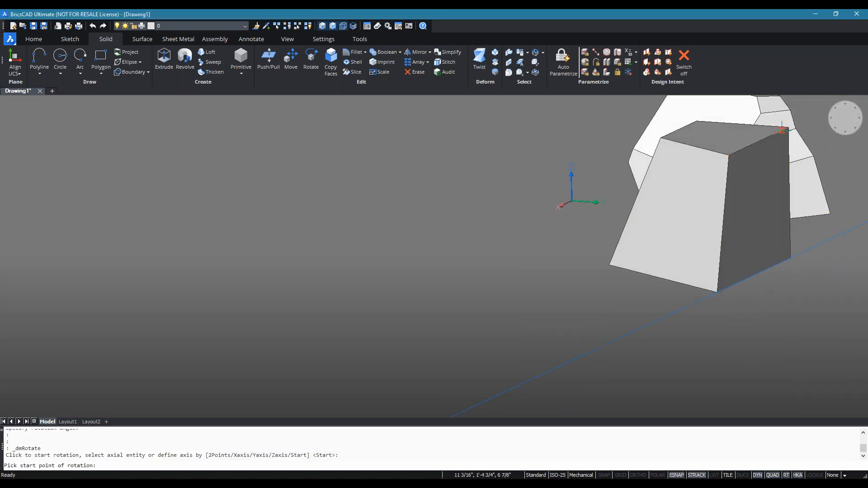
{"action": "left_click", "coordinate": [720, 291]}
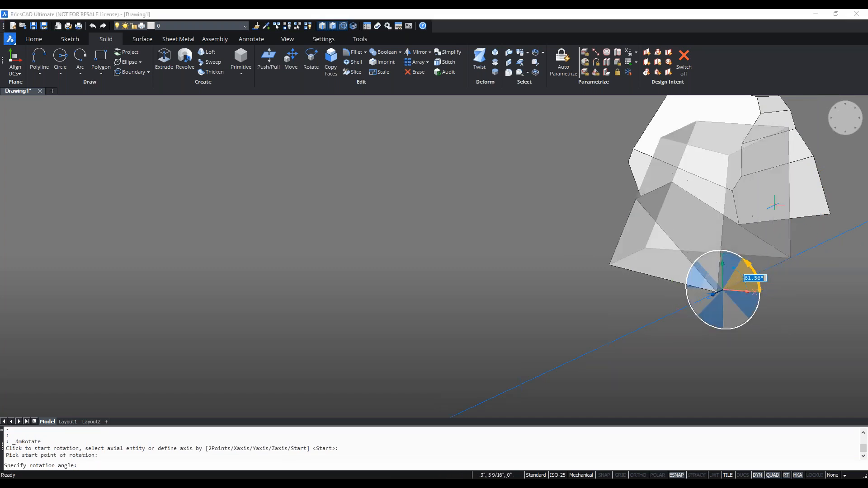
{"action": "left_click", "coordinate": [809, 272]}
- Examine the tapered solid from several sides, checking how its rotated faces slope and meet the top face
{"action": "middle_click_drag", "start_coordinate": [764, 302], "coordinate": [681, 288], "text": "shift"}
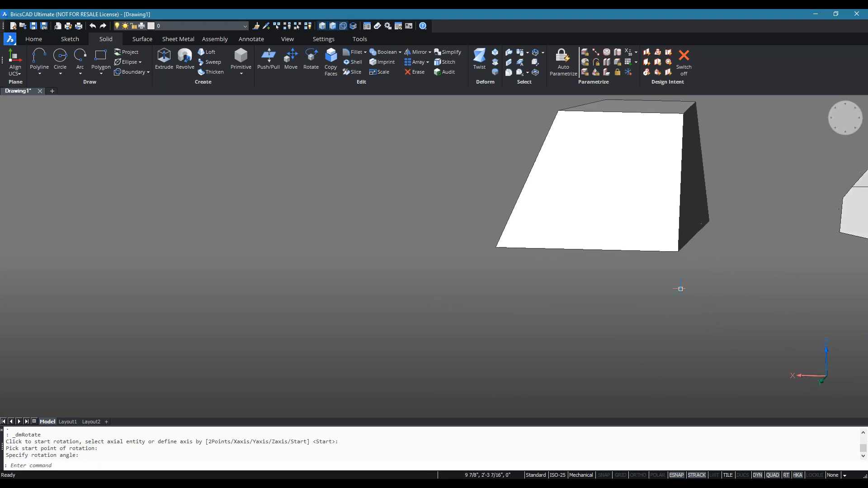
{"action": "middle_click_drag", "start_coordinate": [789, 279], "coordinate": [715, 322], "text": "shift"}
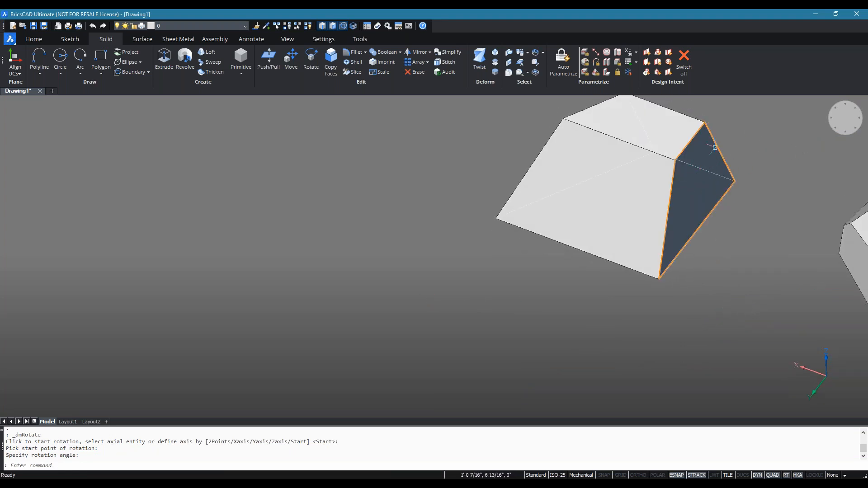
{"action": "middle_click_drag", "start_coordinate": [715, 147], "coordinate": [735, 186], "text": "shift"}
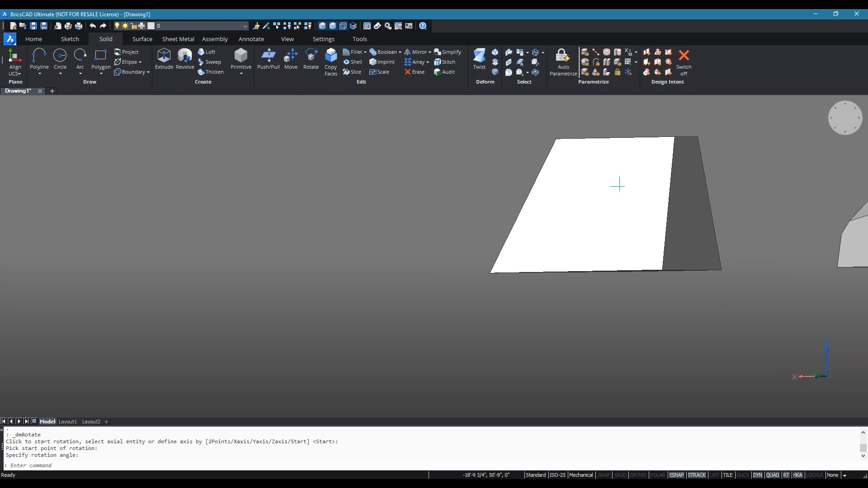
{"action": "middle_click_drag", "start_coordinate": [652, 198], "coordinate": [679, 233], "text": "shift"}
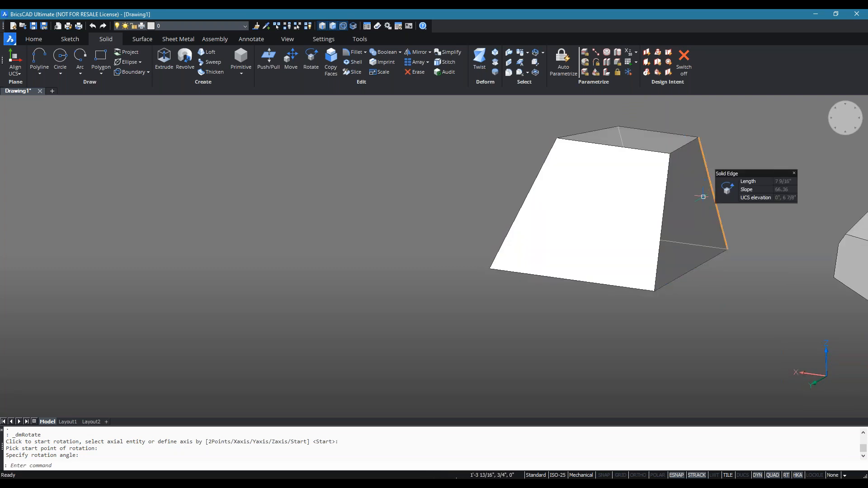
{"action": "middle_click_drag", "start_coordinate": [764, 189], "coordinate": [697, 163], "text": "shift"}
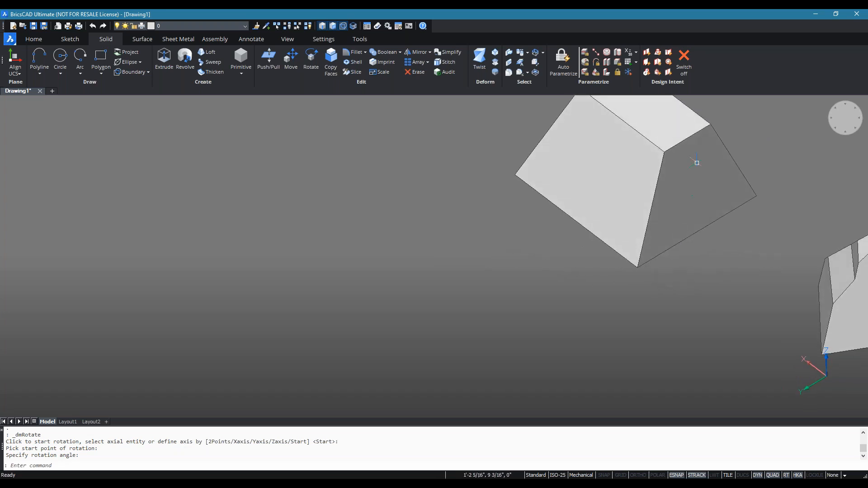
{"action": "middle_click_drag", "start_coordinate": [800, 178], "coordinate": [665, 161], "text": "shift"}
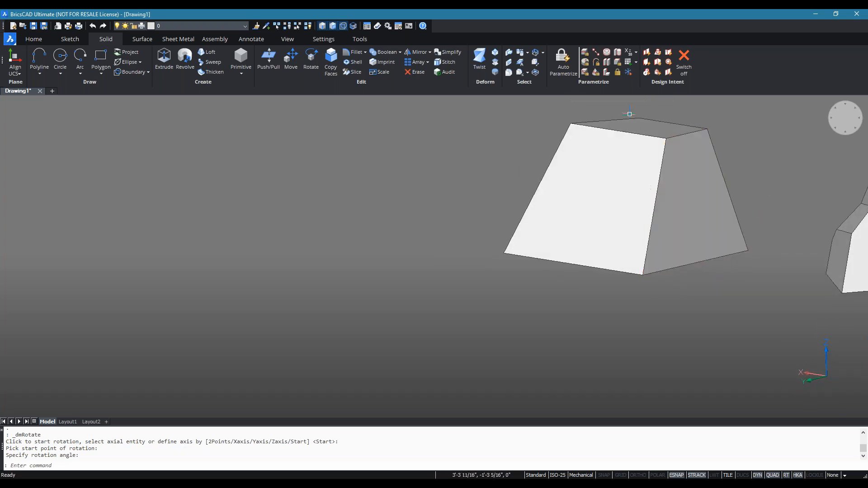
{"action": "mouse_move", "coordinate": [617, 167]}
{"action": "middle_click_drag", "start_coordinate": [544, 184], "coordinate": [692, 225], "text": "shift"}
{"action": "middle_click_drag", "start_coordinate": [764, 195], "coordinate": [659, 120], "text": "shift"}
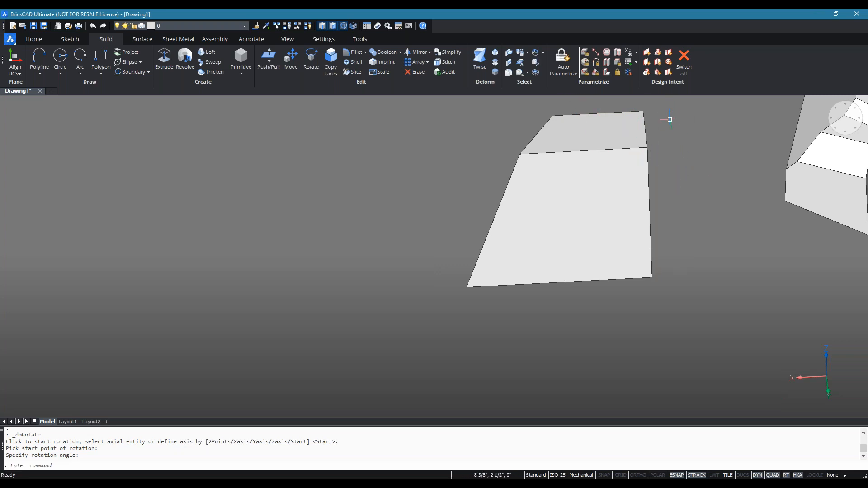
{"action": "middle_click_drag", "start_coordinate": [740, 217], "coordinate": [194, 197], "text": "shift"}
{"action": "middle_click_drag", "start_coordinate": [670, 211], "coordinate": [629, 184], "text": "shift"}
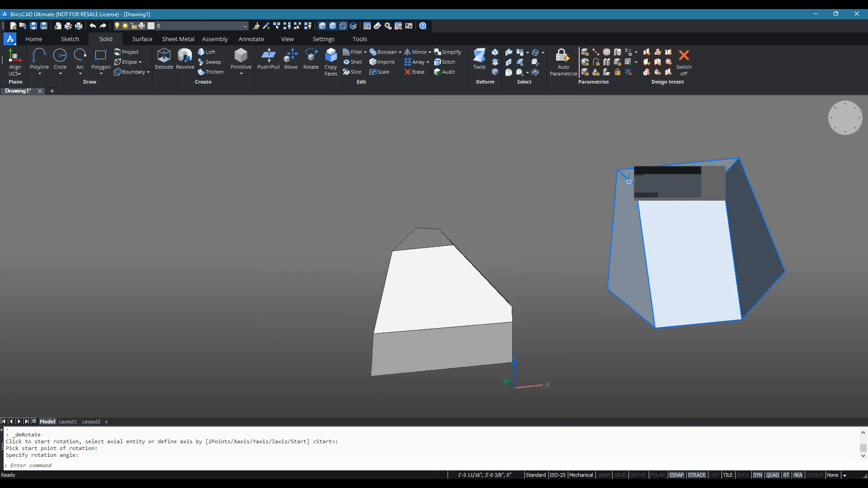
- Move the short edge of the solid's top face outward from its corner, so the adjoining side face overhangs toward the faceted solid
{"action": "mouse_move", "coordinate": [627, 179]}
{"action": "key", "text": "Escape"}
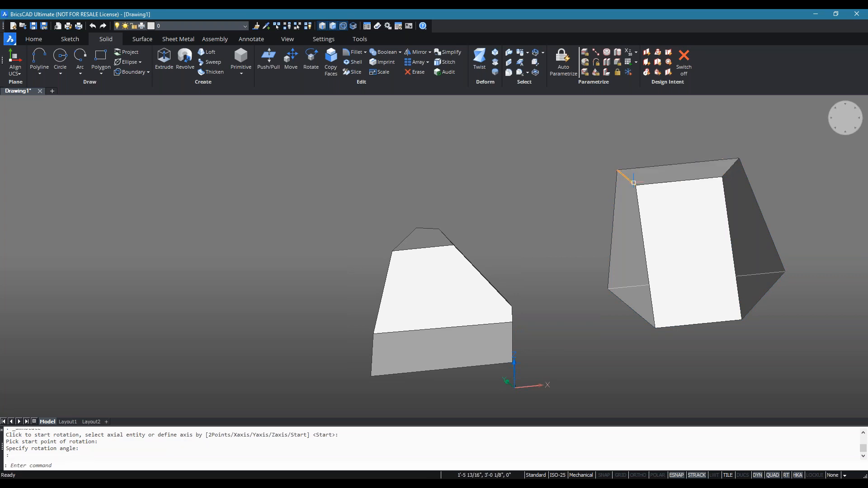
{"action": "left_click", "coordinate": [669, 189]}
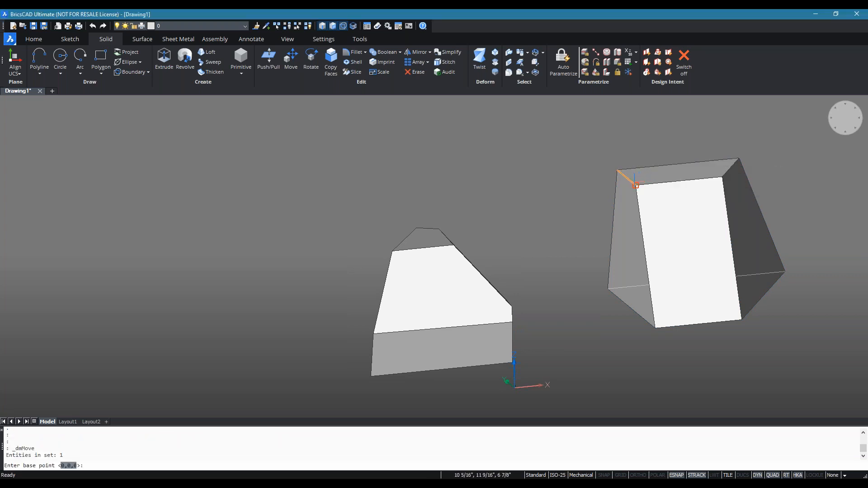
{"action": "left_click", "coordinate": [635, 184]}
{"action": "middle_click_drag", "start_coordinate": [636, 165], "coordinate": [640, 226], "text": "shift"}
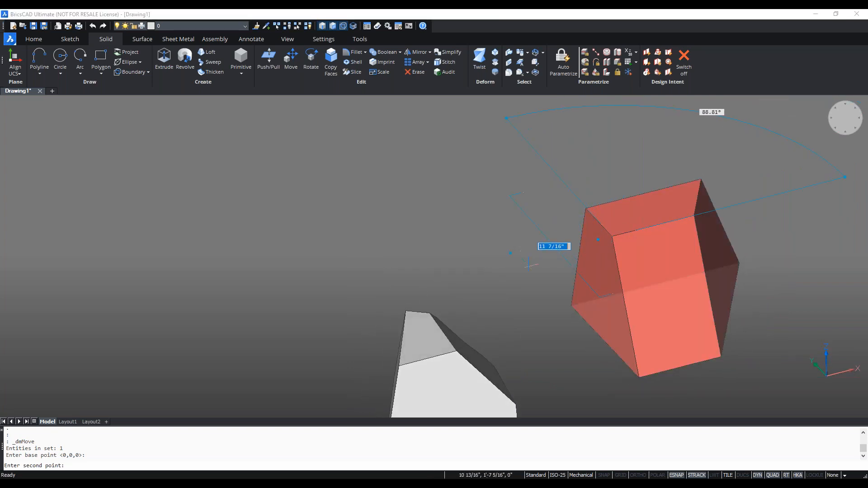
{"action": "middle_click_drag", "start_coordinate": [640, 181], "coordinate": [573, 194], "text": "shift"}
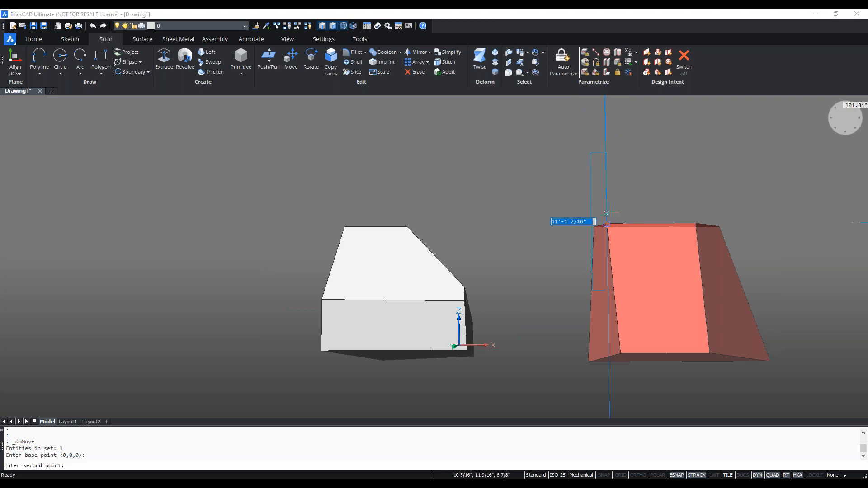
{"action": "middle_click_drag", "start_coordinate": [606, 200], "coordinate": [577, 209], "text": "shift"}
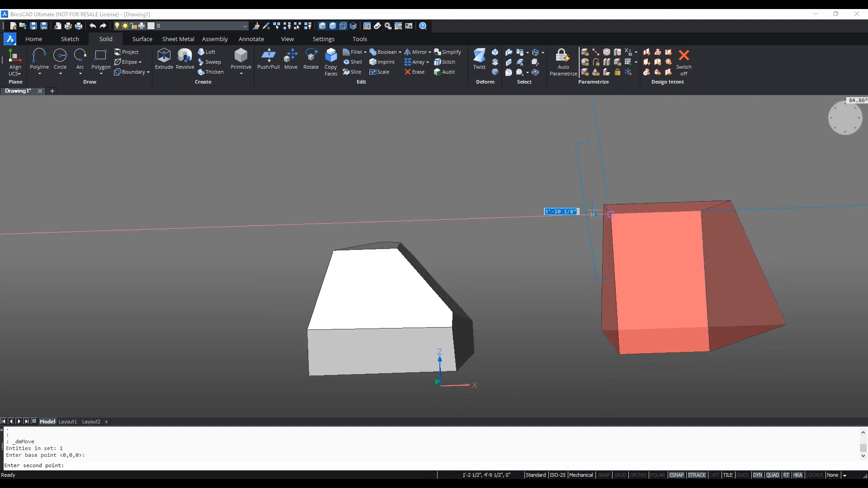
{"action": "left_click", "coordinate": [595, 206]}
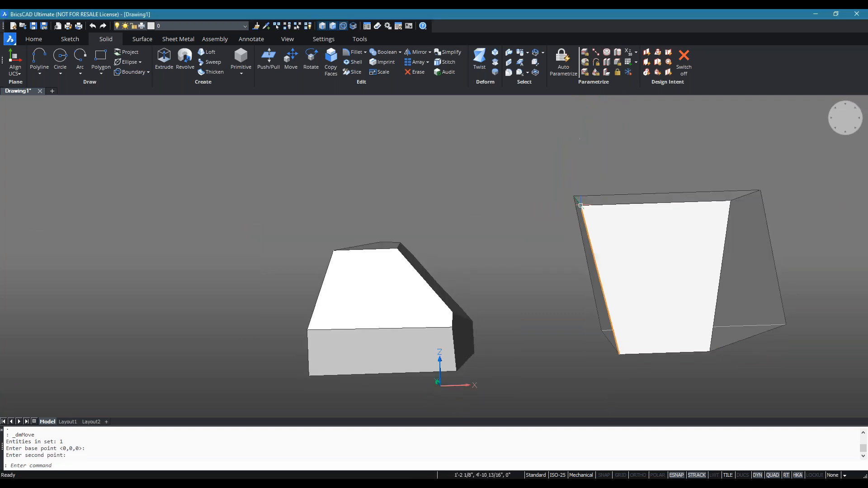
- Examine the reshaped solid from several sides and underneath, checking its overhanging faces and the bottom face
{"action": "middle_click_drag", "start_coordinate": [670, 274], "coordinate": [720, 296], "text": "shift"}
{"action": "middle_click_drag", "start_coordinate": [574, 224], "coordinate": [610, 245], "text": "shift"}
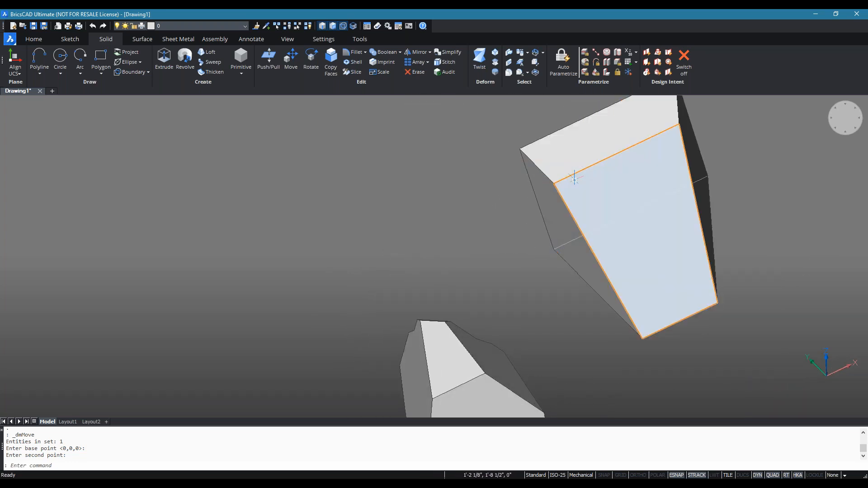
{"action": "mouse_move", "coordinate": [576, 178]}
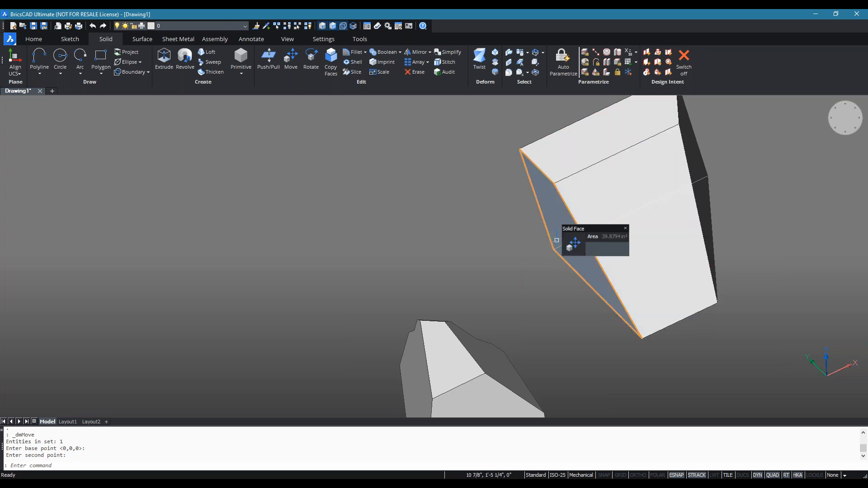
{"action": "middle_click_drag", "start_coordinate": [715, 262], "coordinate": [502, 246], "text": "shift"}
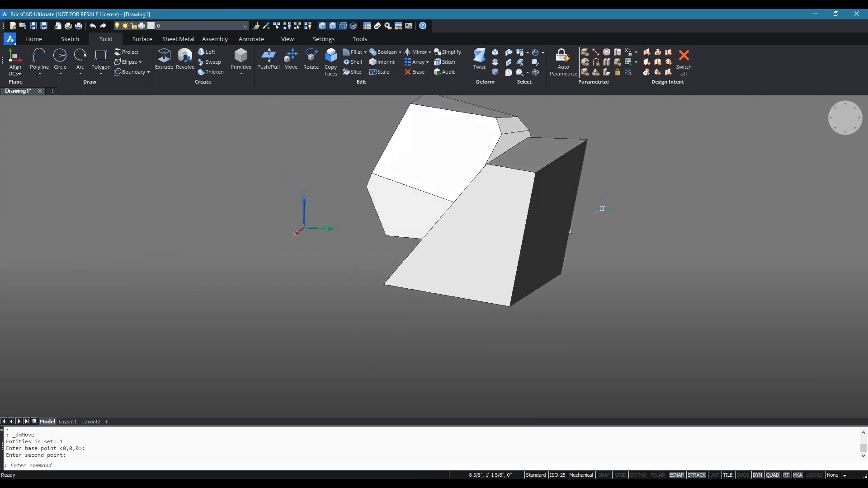
{"action": "mouse_move", "coordinate": [566, 199]}
{"action": "middle_click_drag", "start_coordinate": [721, 241], "coordinate": [659, 257], "text": "shift"}
{"action": "mouse_move", "coordinate": [530, 293]}
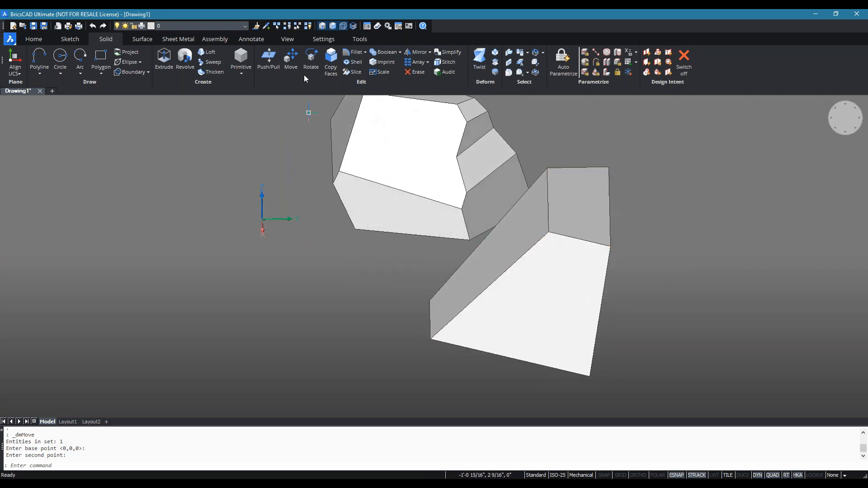
{"action": "middle_click_drag", "start_coordinate": [535, 281], "coordinate": [625, 332], "text": "shift"}
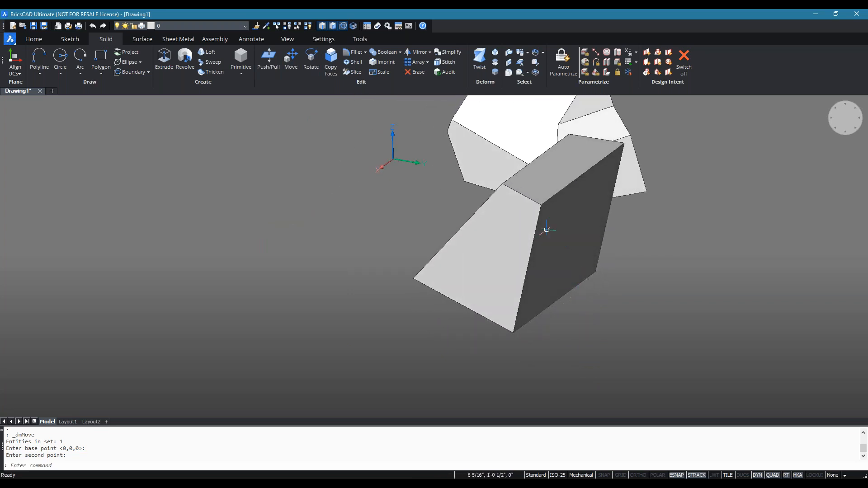
{"action": "middle_click_drag", "start_coordinate": [626, 250], "coordinate": [693, 267], "text": "shift"}
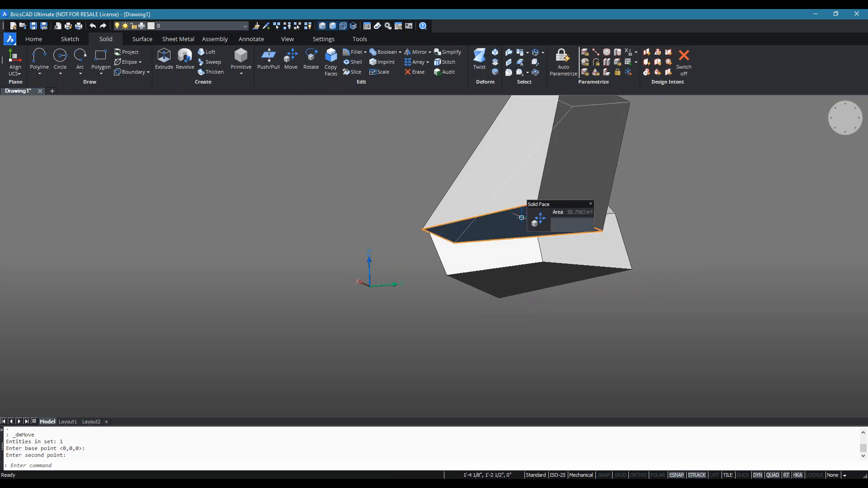
- Try mirroring the solid's bottom face upward along its vertical axis with the manipulator
{"action": "mouse_move", "coordinate": [543, 217]}
{"action": "left_click", "coordinate": [588, 226]}
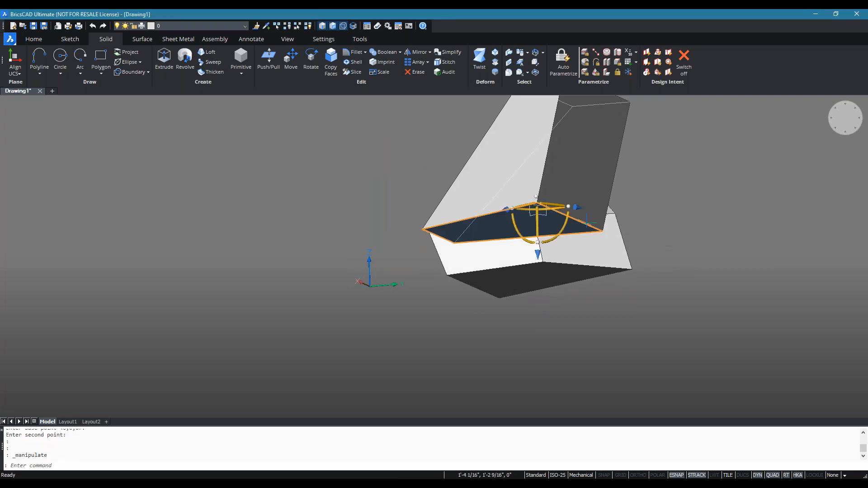
{"action": "left_click", "coordinate": [538, 255]}
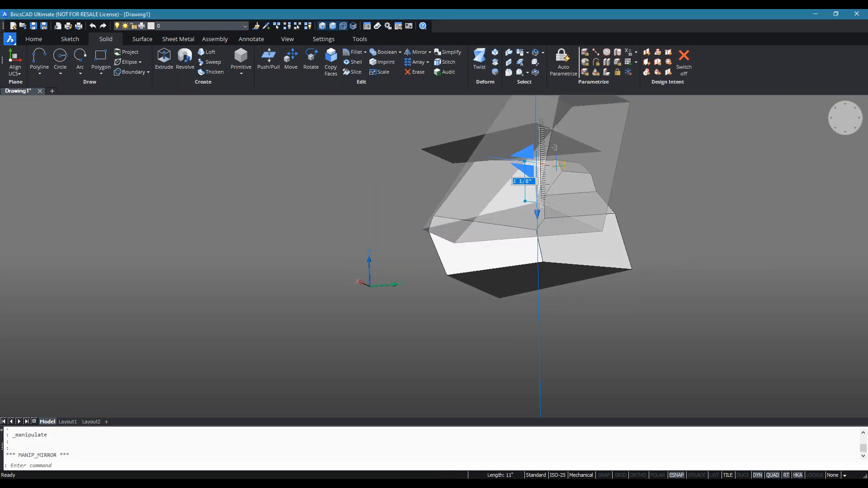
{"action": "left_click", "coordinate": [542, 168]}
{"action": "middle_click_drag", "start_coordinate": [679, 290], "coordinate": [721, 333], "text": "shift"}
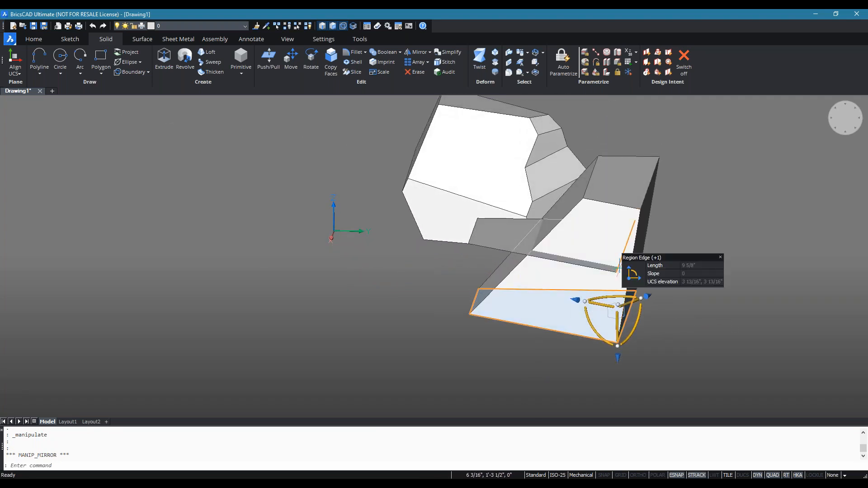
{"action": "key", "text": "Escape"}
{"action": "key", "text": "Escape"}
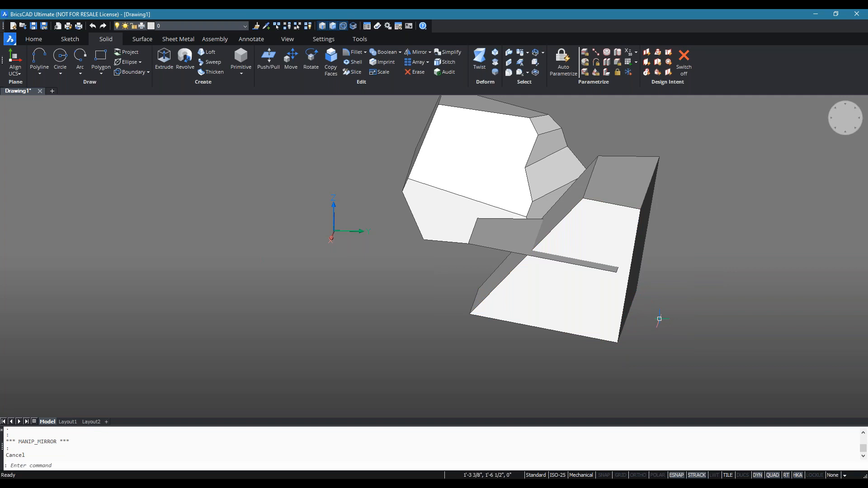
- Undo the manipulator mirroring of the bottom face
{"action": "key", "text": "ctrl+z"}
{"action": "key", "text": "ctrl+z"}
{"action": "middle_click_drag", "start_coordinate": [616, 252], "coordinate": [584, 253], "text": "shift"}
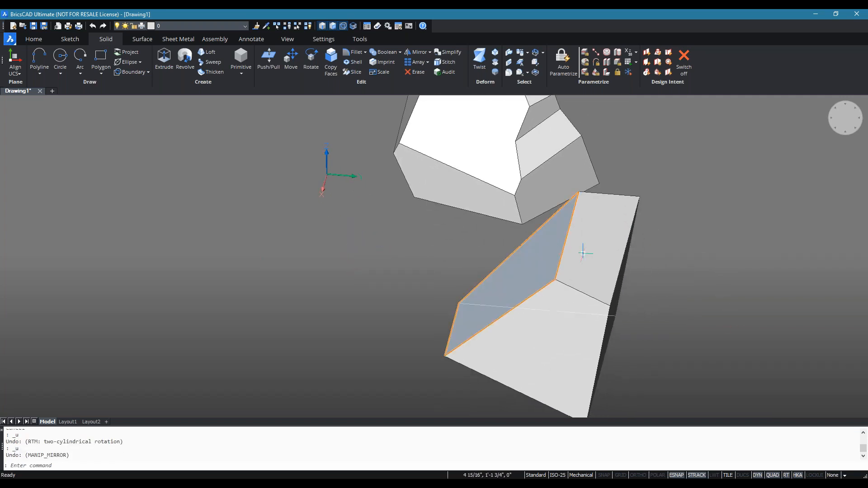
{"action": "left_click", "coordinate": [612, 253]}
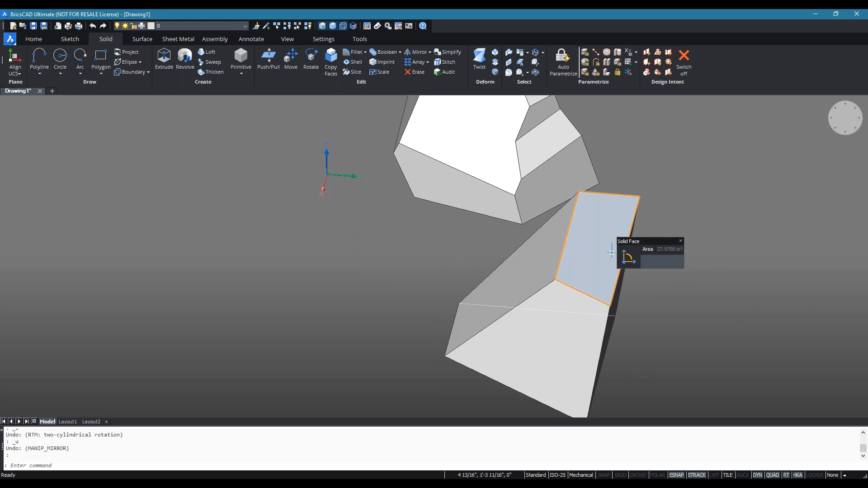
{"action": "left_click", "coordinate": [655, 256]}
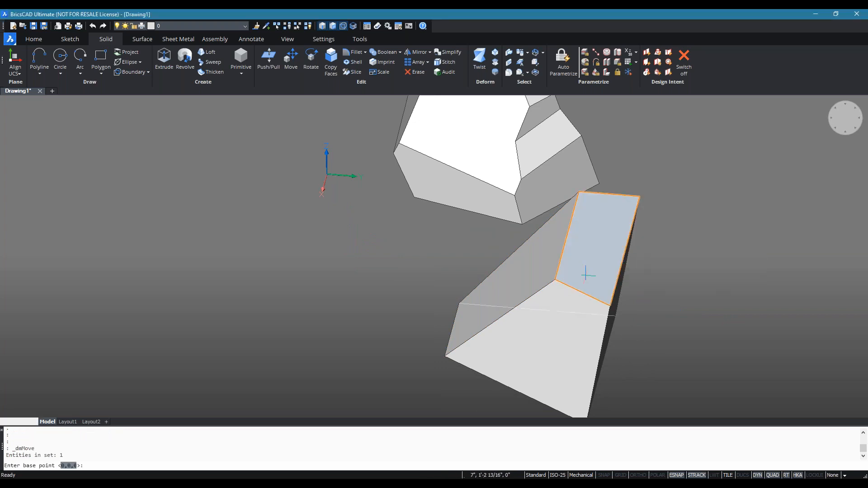
{"action": "left_click", "coordinate": [555, 279]}
{"action": "middle_click_drag", "start_coordinate": [733, 294], "coordinate": [743, 277], "text": "shift"}
{"action": "key", "text": "Escape"}
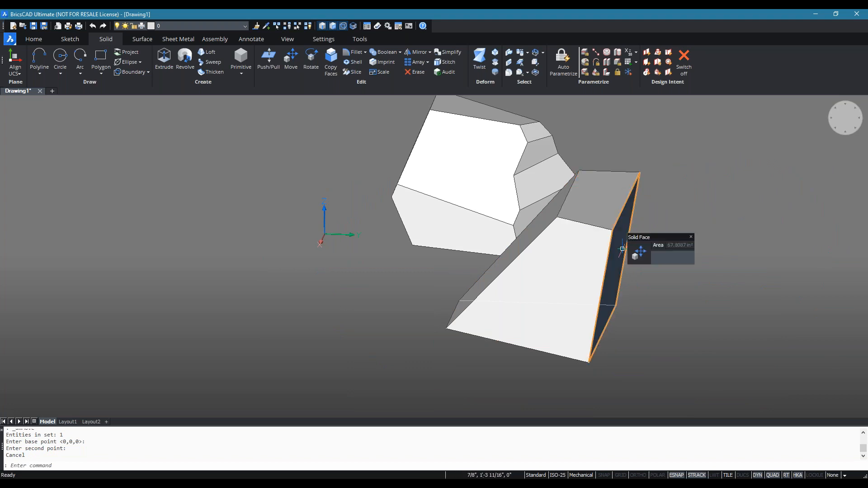
{"action": "middle_click_drag", "start_coordinate": [708, 290], "coordinate": [707, 280], "text": "shift"}
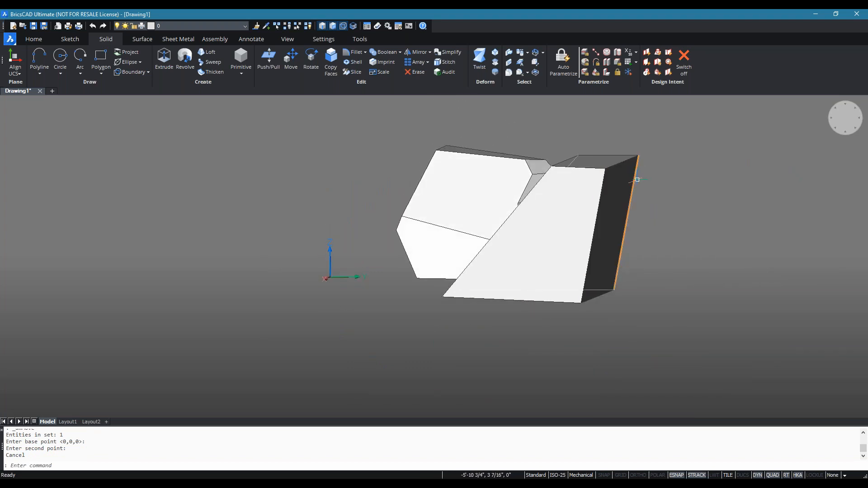
- Rotate the overhanging side face about its top edge with the manipulator so that it slopes outward toward the base
{"action": "mouse_move", "coordinate": [631, 190]}
{"action": "left_click", "coordinate": [661, 195]}
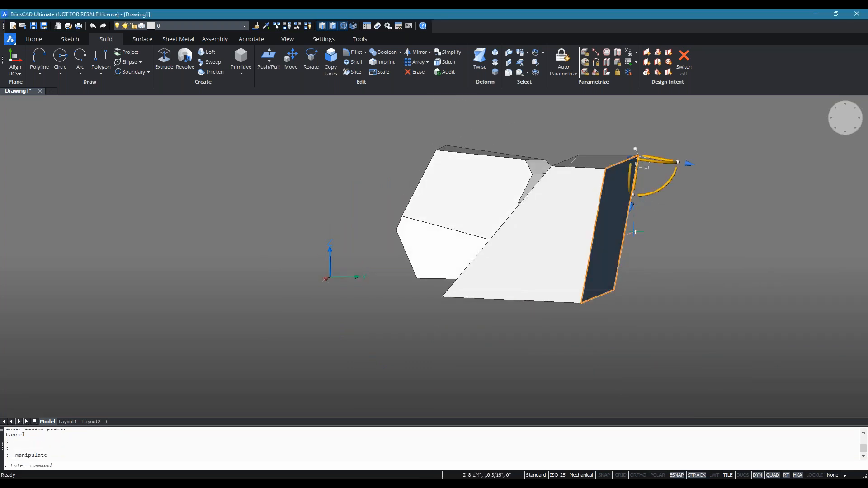
{"action": "left_click", "coordinate": [673, 176]}
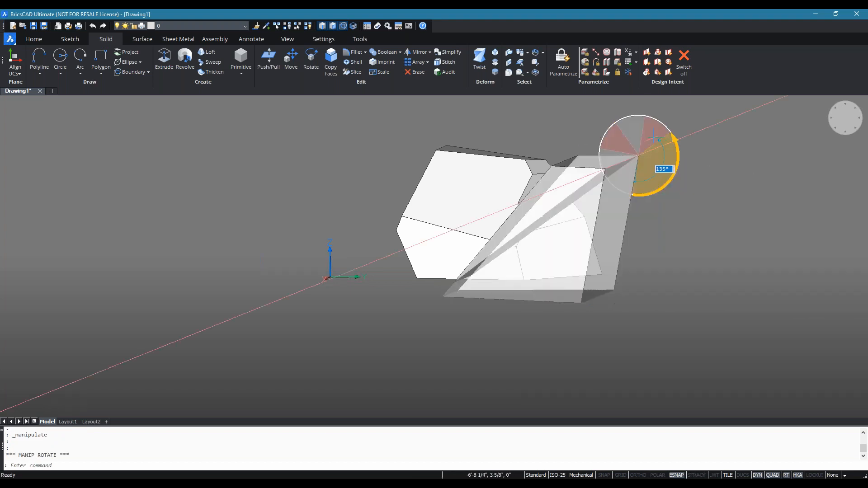
{"action": "left_click", "coordinate": [619, 138]}
{"action": "middle_click_drag", "start_coordinate": [662, 289], "coordinate": [651, 311], "text": "shift"}
{"action": "key", "text": "Escape"}
{"action": "middle_click_drag", "start_coordinate": [625, 360], "coordinate": [645, 307], "text": "shift"}
- Make two mirrored copies of the solid's bottom face with the manipulator, placing them at two heights through the solid
{"action": "left_click", "coordinate": [638, 213]}
{"action": "left_click", "coordinate": [725, 290]}
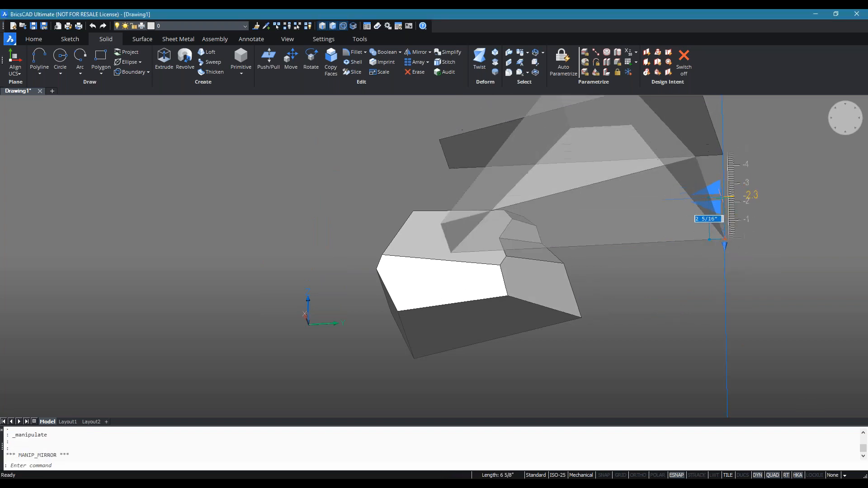
{"action": "left_click", "coordinate": [744, 208]}
{"action": "middle_click_drag", "start_coordinate": [744, 208], "coordinate": [736, 281], "text": "shift"}
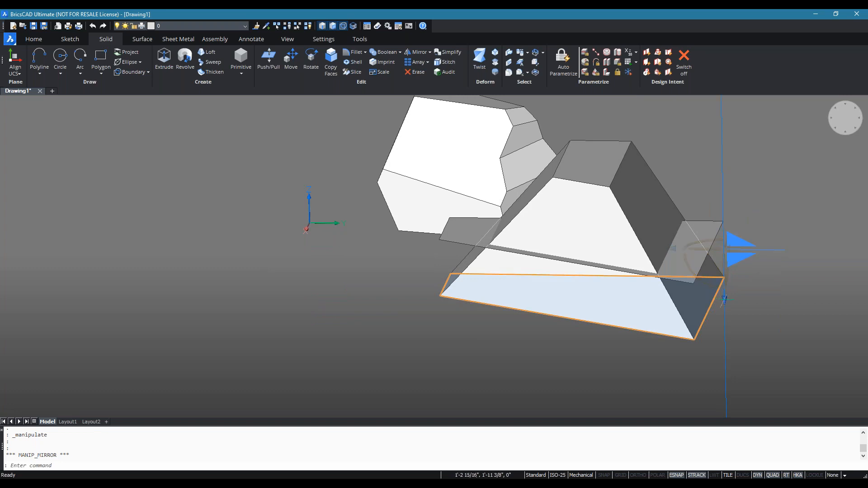
{"action": "left_click", "coordinate": [724, 299]}
{"action": "left_click", "coordinate": [724, 230]}
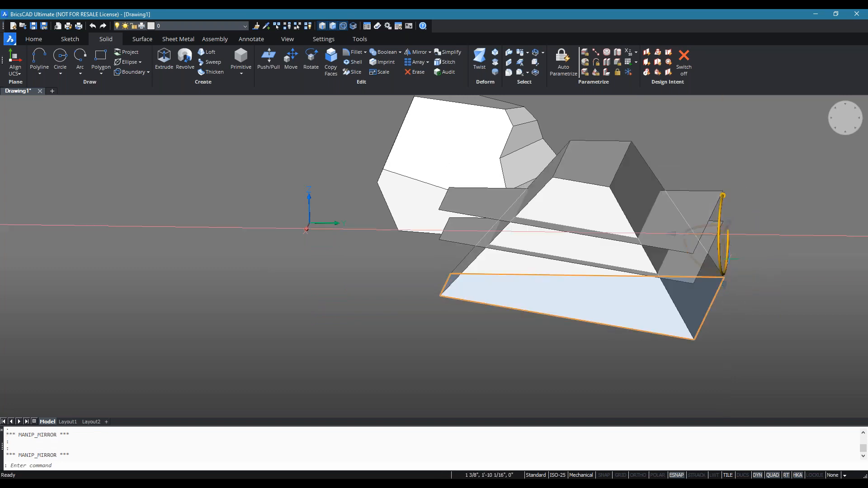
{"action": "middle_click_drag", "start_coordinate": [721, 334], "coordinate": [772, 331], "text": "shift"}
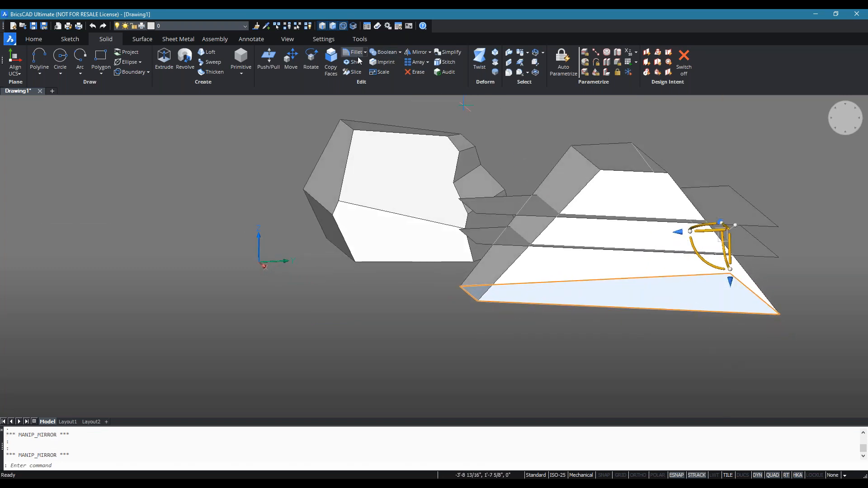
- Imprint the upper and lower face copies onto the tapered solid, answering Yes to deleting each source object
{"action": "left_click", "coordinate": [382, 62]}
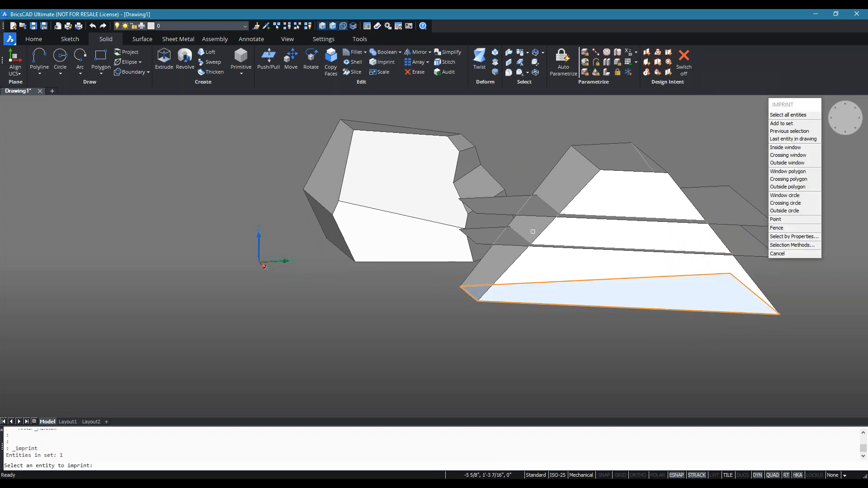
{"action": "key", "text": "Escape"}
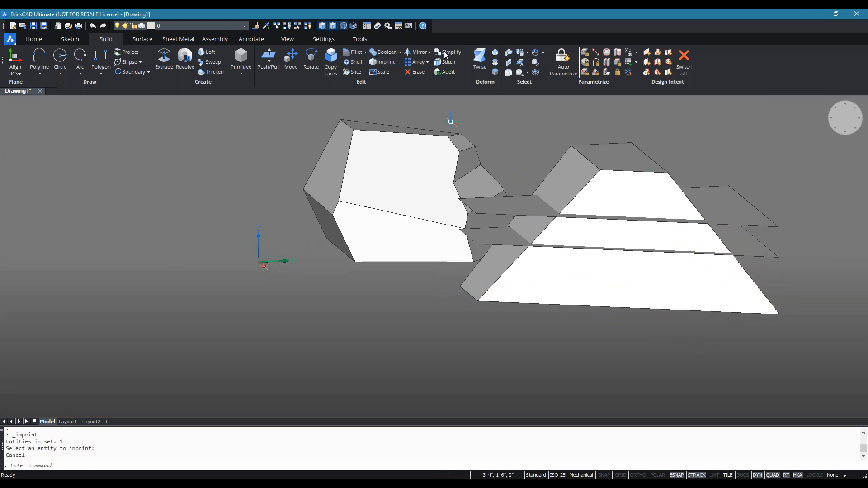
{"action": "key", "text": "Return"}
{"action": "left_click", "coordinate": [603, 170]}
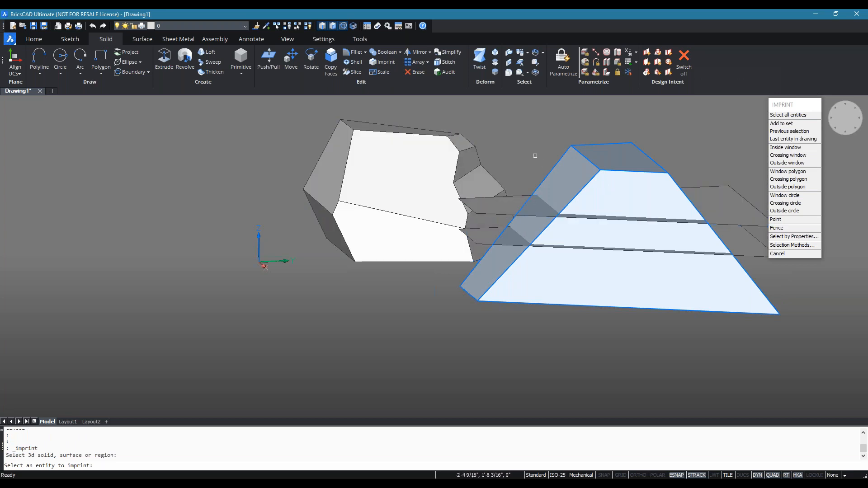
{"action": "left_click", "coordinate": [511, 206]}
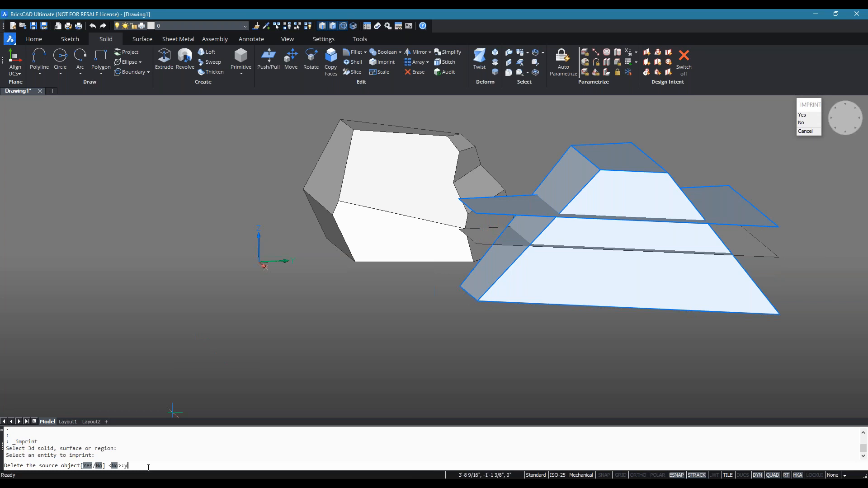
{"action": "type", "text": "y"}
{"action": "key", "text": "Return"}
{"action": "left_click", "coordinate": [479, 237]}
{"action": "type", "text": "y"}
{"action": "key", "text": "Return"}
{"action": "middle_click_drag", "start_coordinate": [588, 384], "coordinate": [782, 353], "text": "shift"}
{"action": "key", "text": "Escape"}
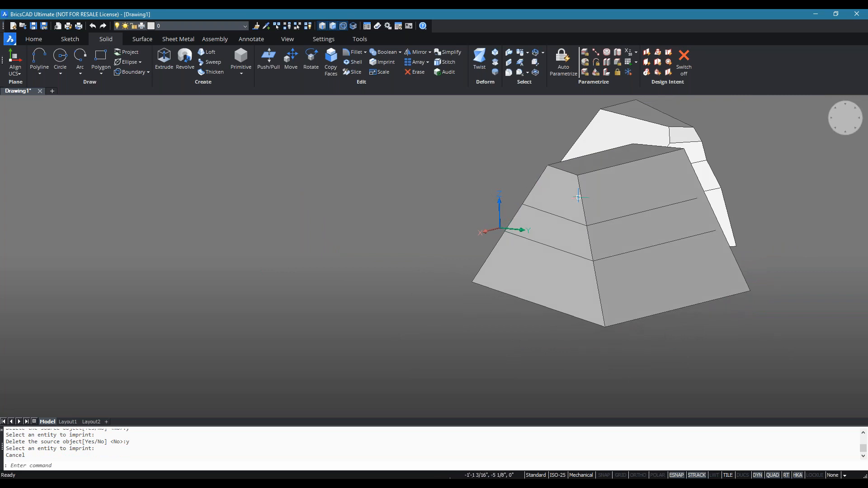
- Try rotating the top section of the imprinted end face with Rotate, and undo the rotation
{"action": "mouse_move", "coordinate": [563, 193]}
{"action": "key", "text": "Escape"}
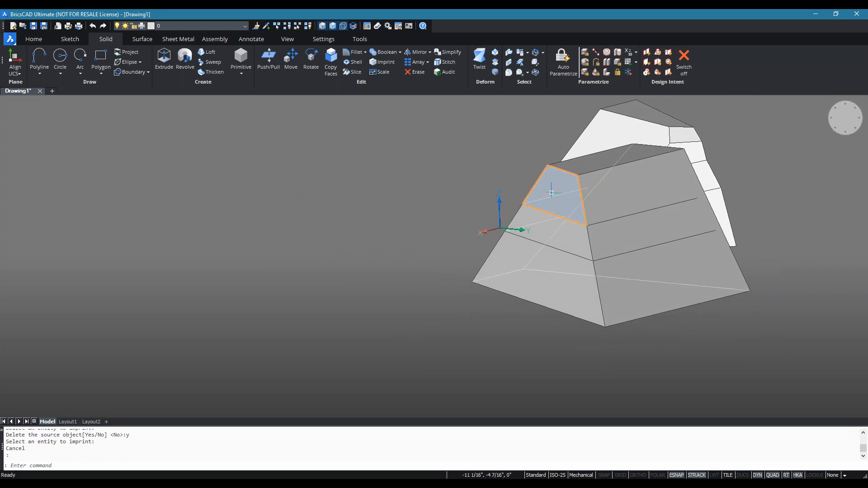
{"action": "left_click", "coordinate": [551, 193]}
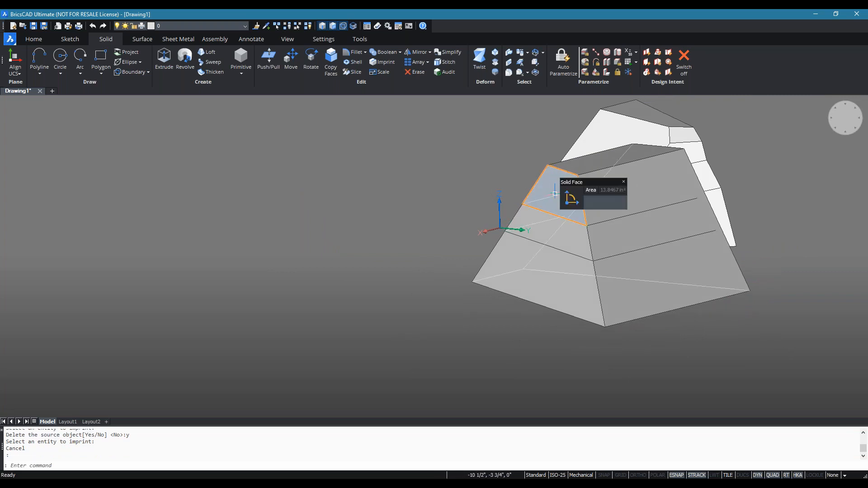
{"action": "left_click", "coordinate": [310, 61]}
{"action": "left_click", "coordinate": [575, 177]}
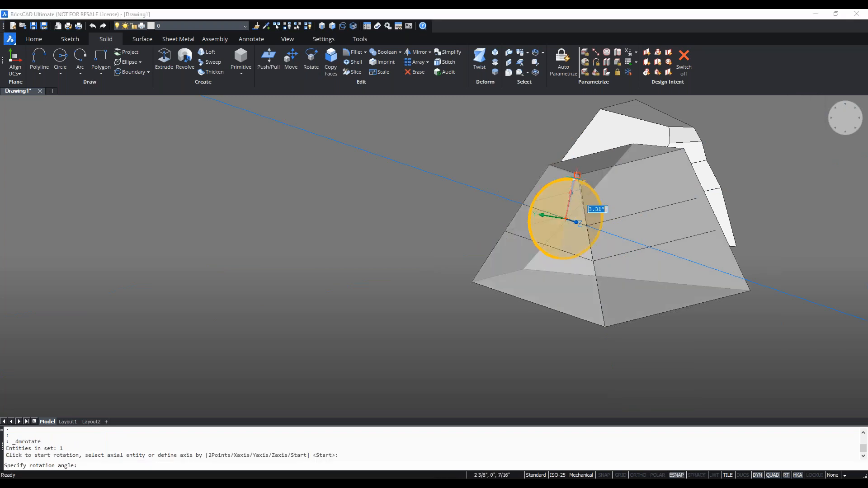
{"action": "key", "text": "Escape"}
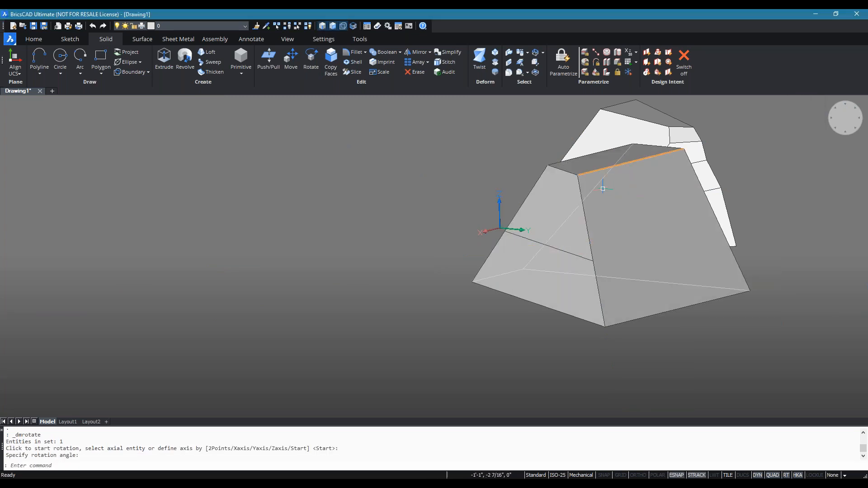
{"action": "key", "text": "ctrl+z"}
- Rotate the top section of the end face inward about its lower imprinted edge
{"action": "middle_click_drag", "start_coordinate": [628, 323], "coordinate": [582, 391], "text": "shift"}
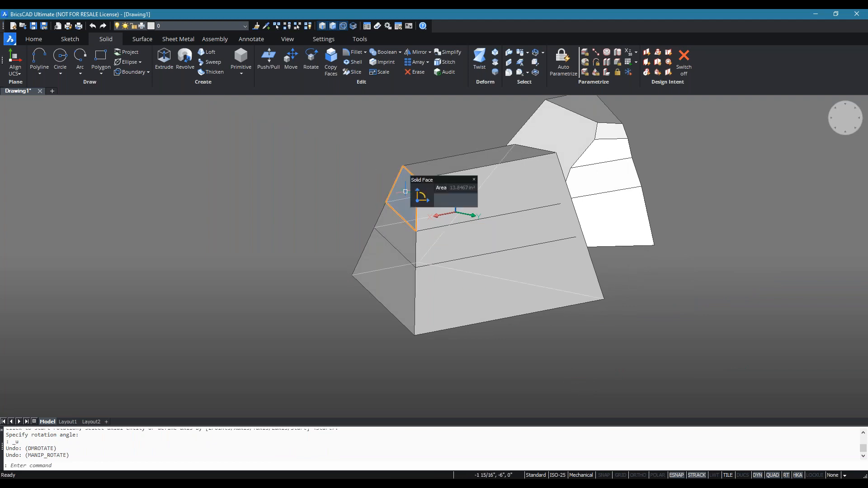
{"action": "mouse_move", "coordinate": [425, 203]}
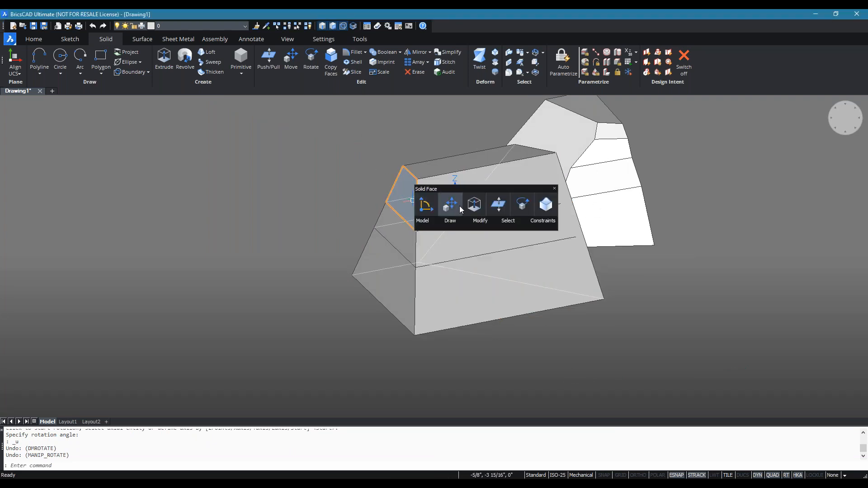
{"action": "left_click", "coordinate": [520, 209]}
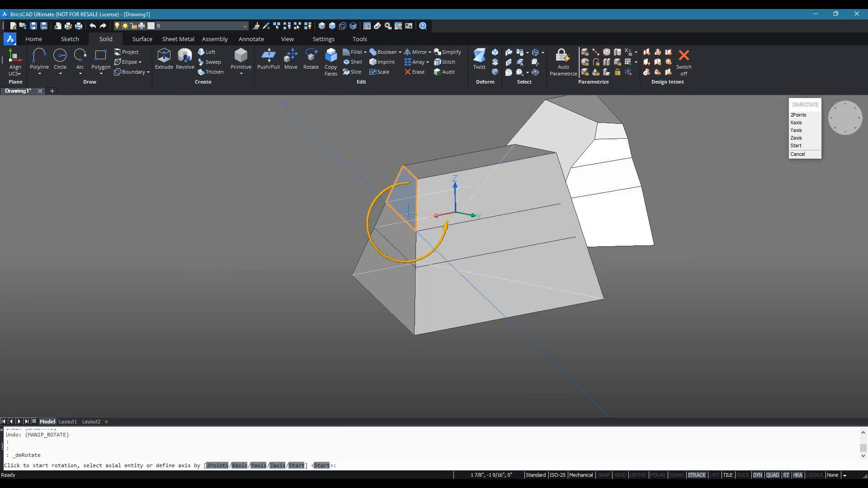
{"action": "left_click", "coordinate": [401, 216]}
{"action": "left_click", "coordinate": [465, 131]}
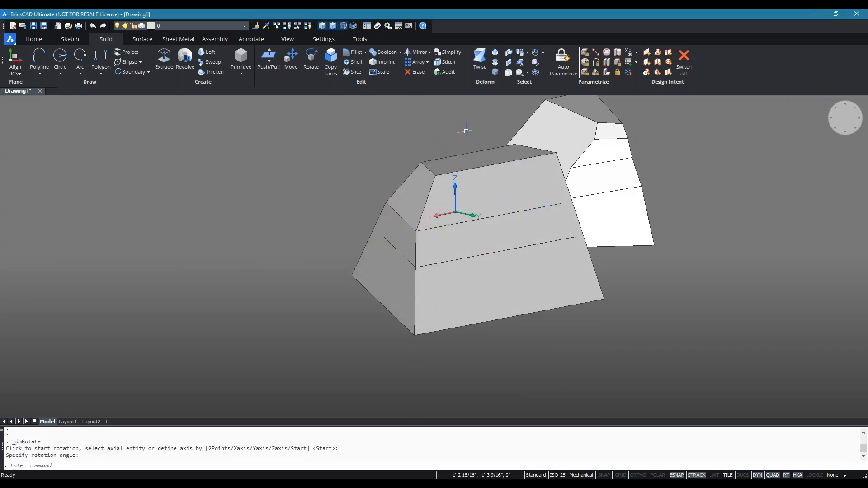
- Push/Pull the lowest section of the end face outward to form a narrow ledge below the middle section
{"action": "middle_click_drag", "start_coordinate": [445, 282], "coordinate": [446, 306], "text": "shift"}
{"action": "mouse_move", "coordinate": [397, 288]}
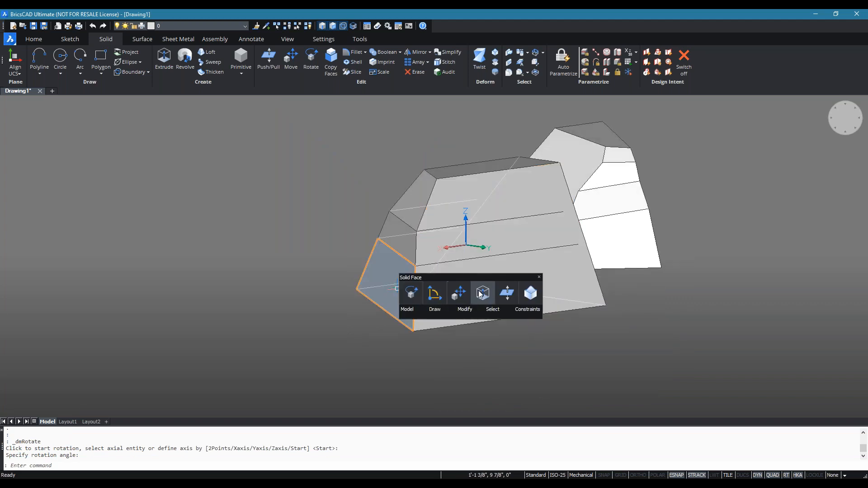
{"action": "left_click", "coordinate": [412, 292]}
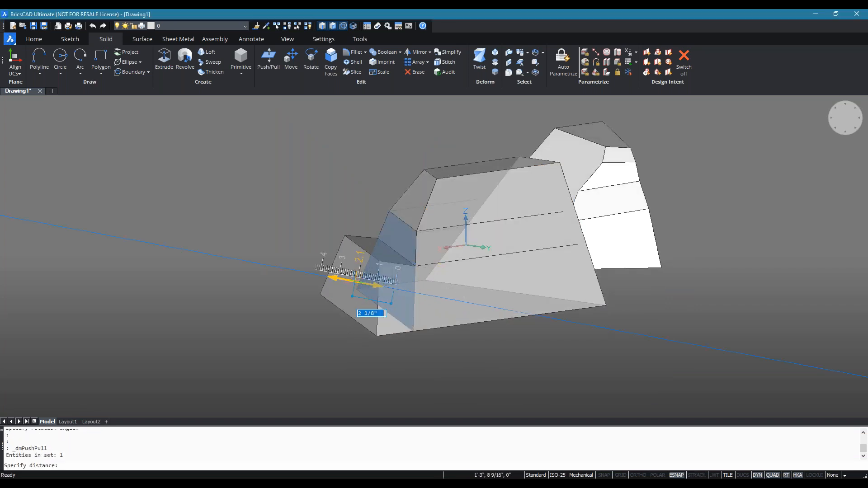
{"action": "key", "text": "Escape"}
{"action": "left_click", "coordinate": [401, 284]}
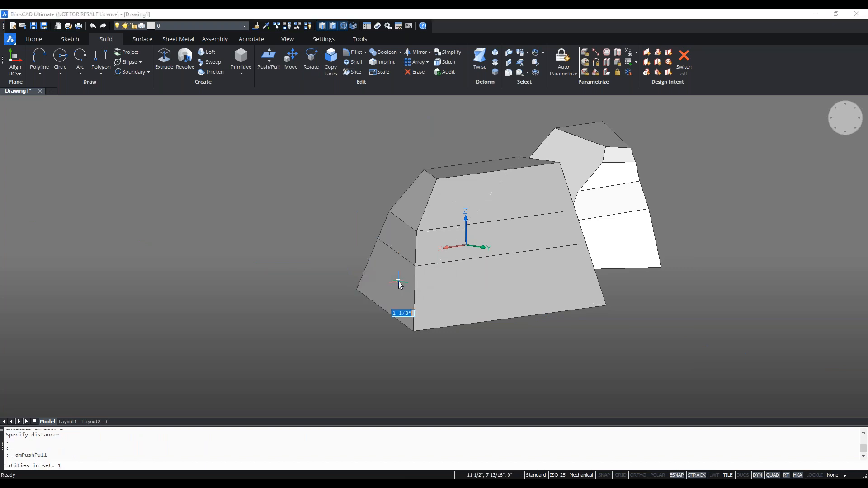
{"action": "left_click", "coordinate": [355, 282]}
{"action": "mouse_move", "coordinate": [379, 285]}
{"action": "middle_mouse_down", "text": "shift"}
{"action": "mouse_move", "coordinate": [348, 296]}
{"action": "mouse_move", "coordinate": [373, 294]}
{"action": "middle_mouse_up", "text": "shift"}
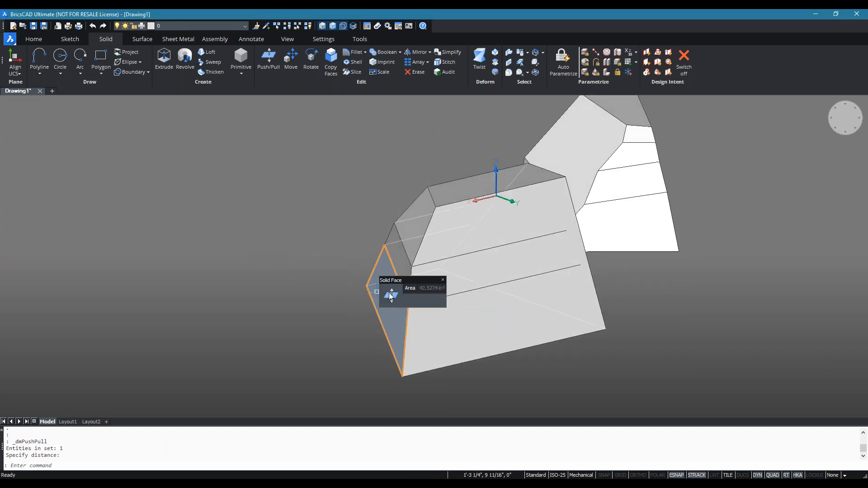
{"action": "left_click", "coordinate": [388, 296]}
{"action": "left_click", "coordinate": [383, 293]}
{"action": "middle_click_drag", "start_coordinate": [364, 285], "coordinate": [311, 341], "text": "shift"}
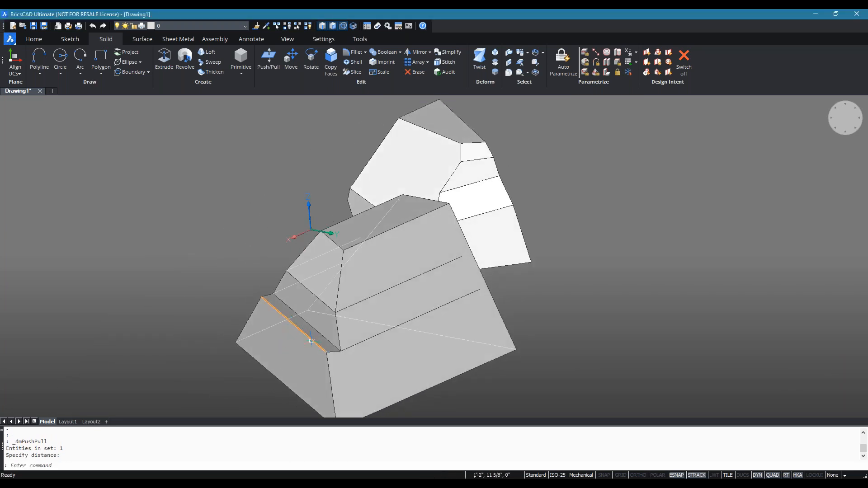
- Rotate the narrow ledge face about its inner edge so that it slopes downward and outward
{"action": "middle_click_drag", "start_coordinate": [365, 359], "coordinate": [285, 316]}
{"action": "scroll", "coordinate": [270, 313], "scroll_direction": "up", "scroll_amount": 2}
{"action": "mouse_move", "coordinate": [291, 308]}
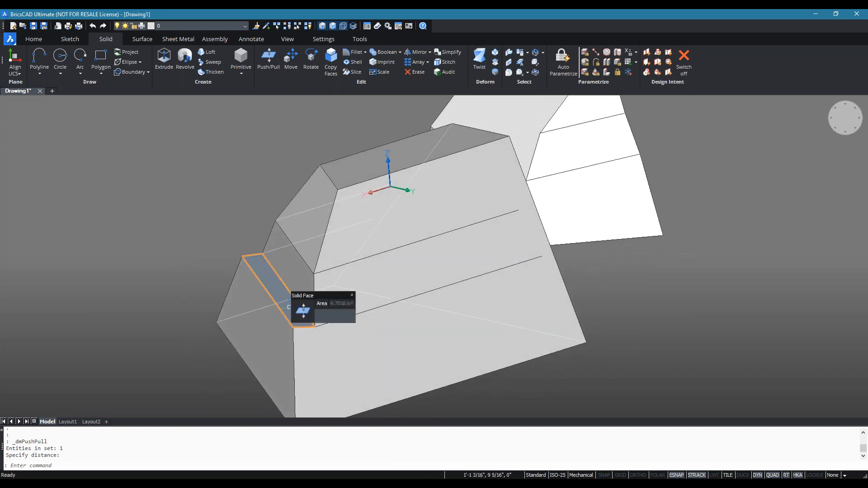
{"action": "left_click", "coordinate": [327, 311]}
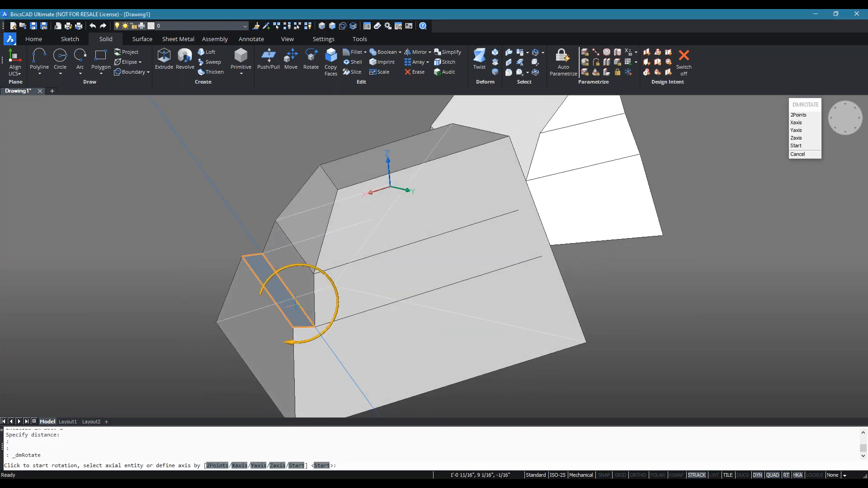
{"action": "left_click", "coordinate": [299, 309]}
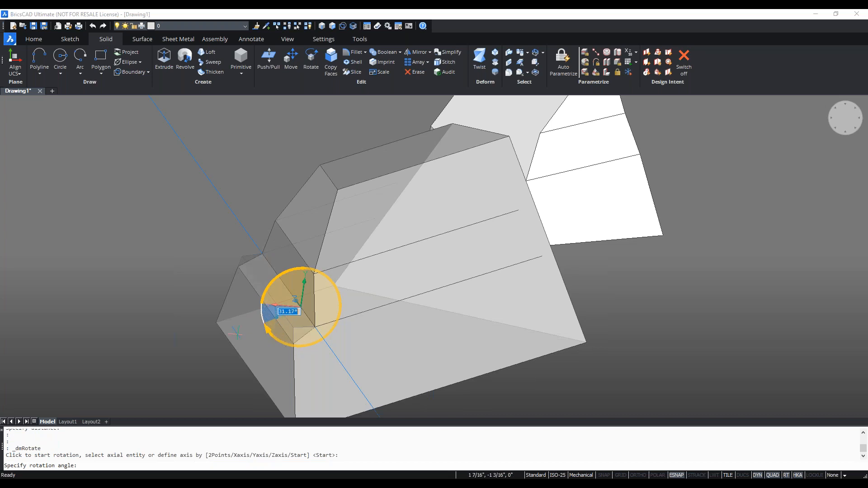
{"action": "left_click", "coordinate": [207, 375]}
- Examine the stepped end of the solid and the imprinted lines on its adjoining side faces from several angles
{"action": "middle_click_drag", "start_coordinate": [326, 349], "coordinate": [477, 323], "text": "shift"}
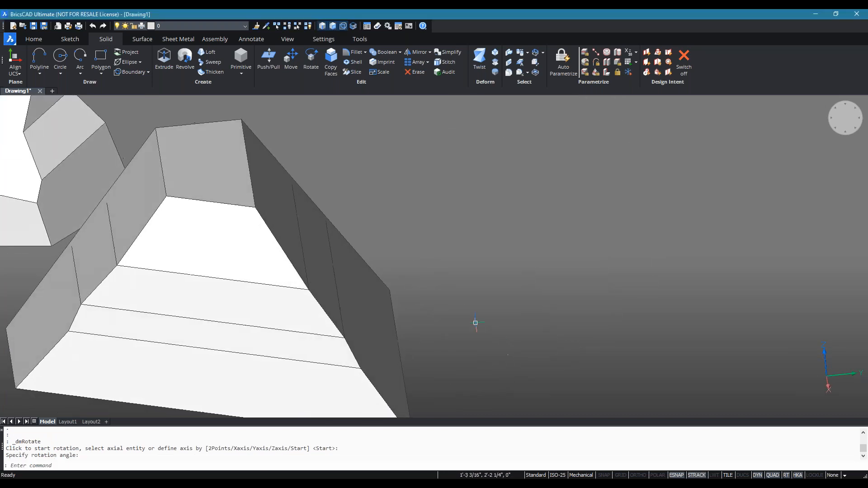
{"action": "middle_click_drag", "start_coordinate": [380, 304], "coordinate": [297, 307], "text": "shift"}
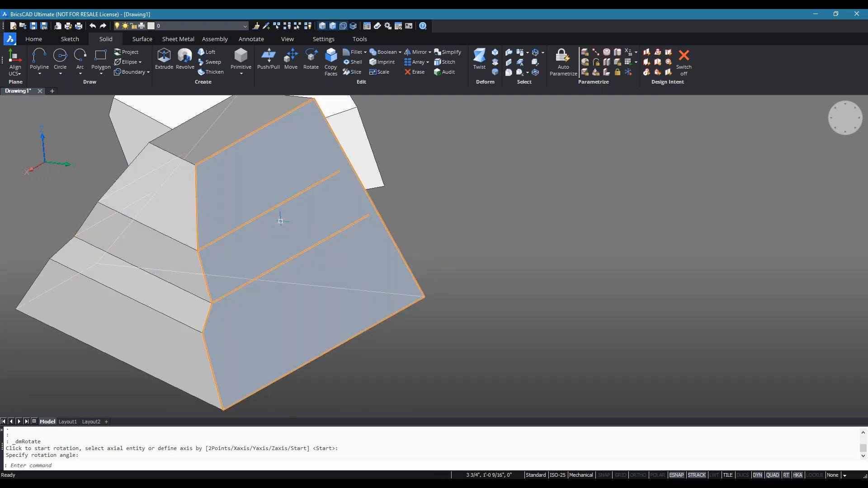
{"action": "middle_click_drag", "start_coordinate": [272, 326], "coordinate": [250, 331], "text": "shift"}
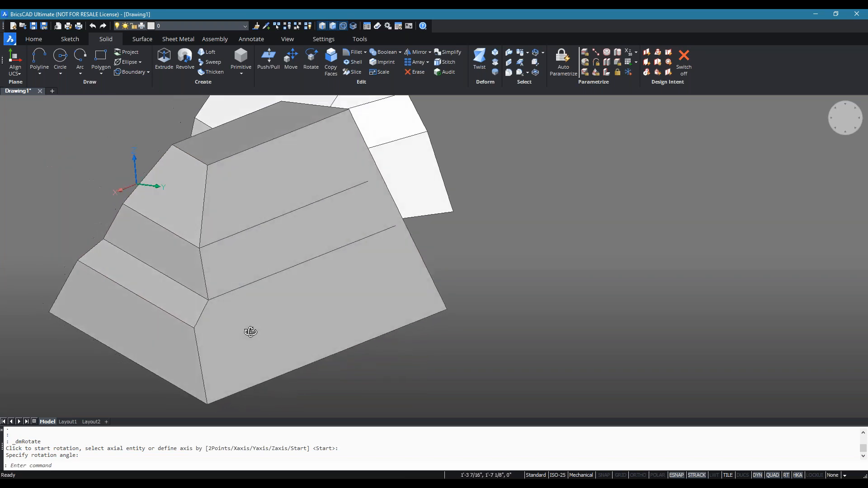
{"action": "scroll", "coordinate": [248, 331], "scroll_direction": "up", "scroll_amount": 1}
{"action": "middle_click_drag", "start_coordinate": [82, 193], "coordinate": [227, 203]}
{"action": "scroll", "coordinate": [153, 191], "scroll_direction": "up", "scroll_amount": 1}
{"action": "scroll", "coordinate": [153, 190], "scroll_direction": "down", "scroll_amount": 2}
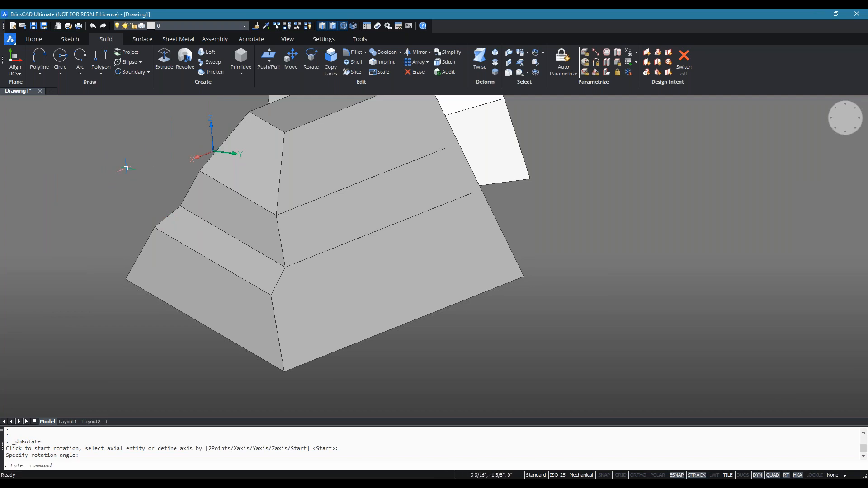
{"action": "middle_click_drag", "start_coordinate": [127, 172], "coordinate": [139, 186]}
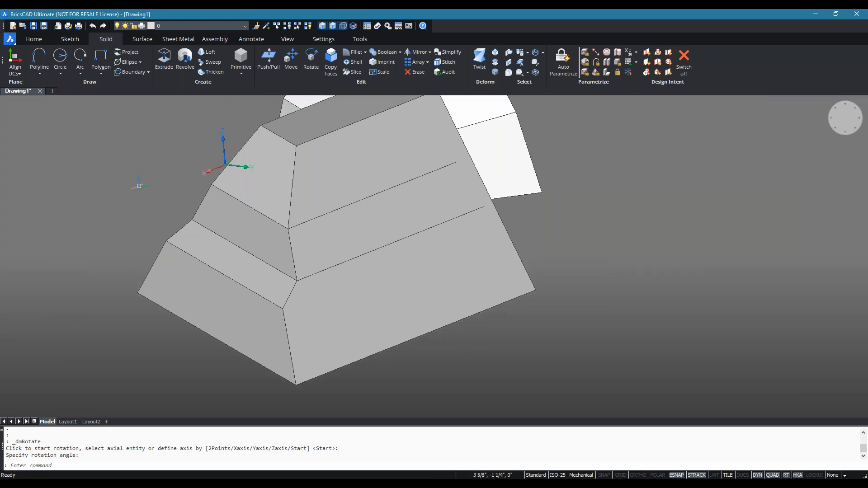
- Rotate the sloped ledge face about its lower outer edge, steepening it upward to the top section of the end
{"action": "key", "text": "Return"}
{"action": "left_click", "coordinate": [190, 246]}
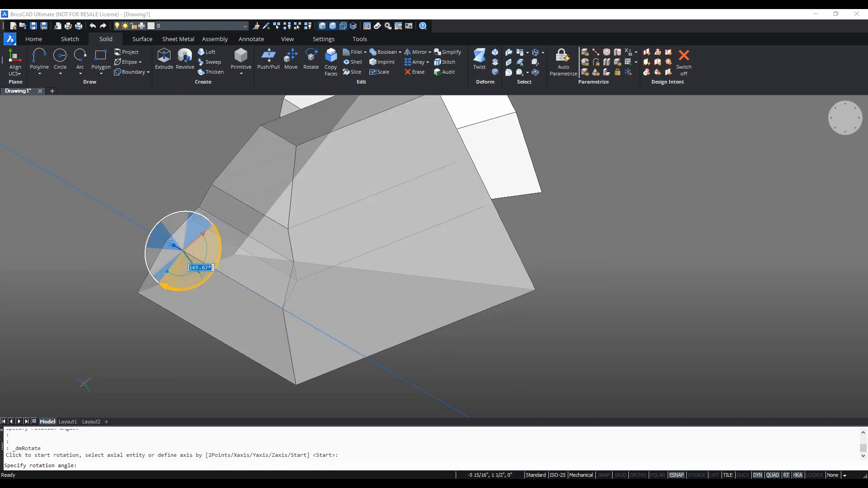
{"action": "key", "text": "Return"}
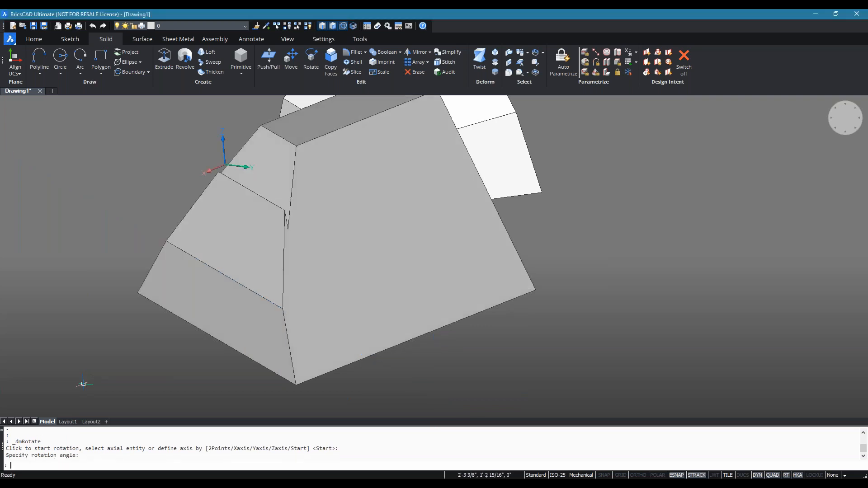
{"action": "middle_click_drag", "start_coordinate": [263, 299], "coordinate": [306, 285], "text": "shift"}
{"action": "scroll", "coordinate": [309, 283], "scroll_direction": "down", "scroll_amount": 2}
{"action": "middle_click_drag", "start_coordinate": [131, 237], "coordinate": [265, 235], "text": "shift"}
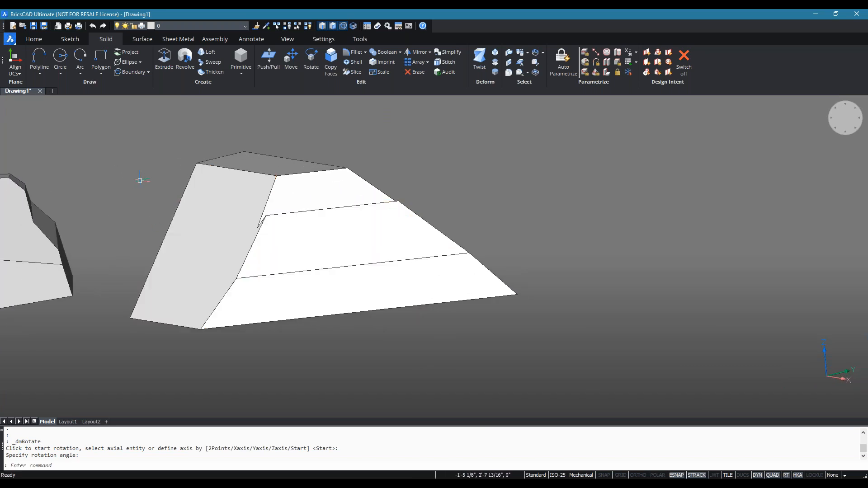
- Examine the reshaped end of the large solid and the stepped faces of the second solid from several angles
{"action": "middle_click_drag", "start_coordinate": [187, 187], "coordinate": [140, 203], "text": "shift"}
{"action": "scroll", "coordinate": [245, 213], "scroll_direction": "up", "scroll_amount": 2}
{"action": "scroll", "coordinate": [245, 213], "scroll_direction": "down", "scroll_amount": 2}
{"action": "middle_click_drag", "start_coordinate": [236, 219], "coordinate": [407, 271], "text": "shift"}
{"action": "middle_click_drag", "start_coordinate": [378, 237], "coordinate": [370, 277], "text": "shift"}
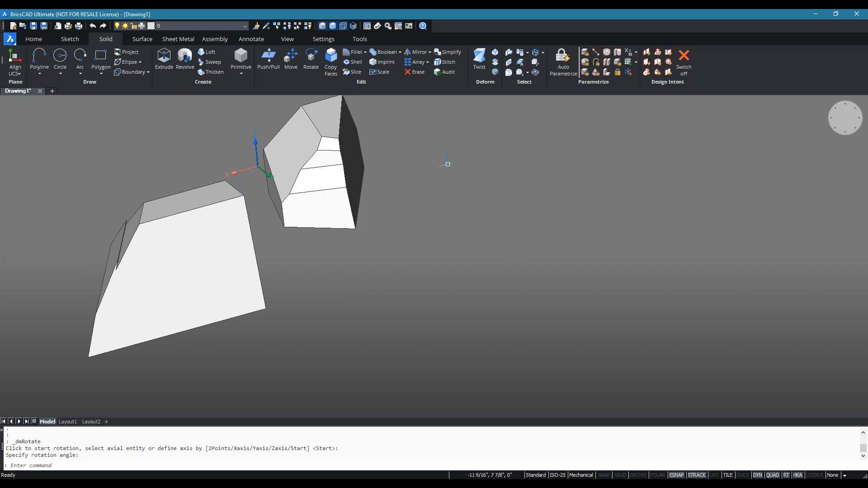
{"action": "middle_click_drag", "start_coordinate": [447, 279], "coordinate": [385, 285], "text": "shift"}
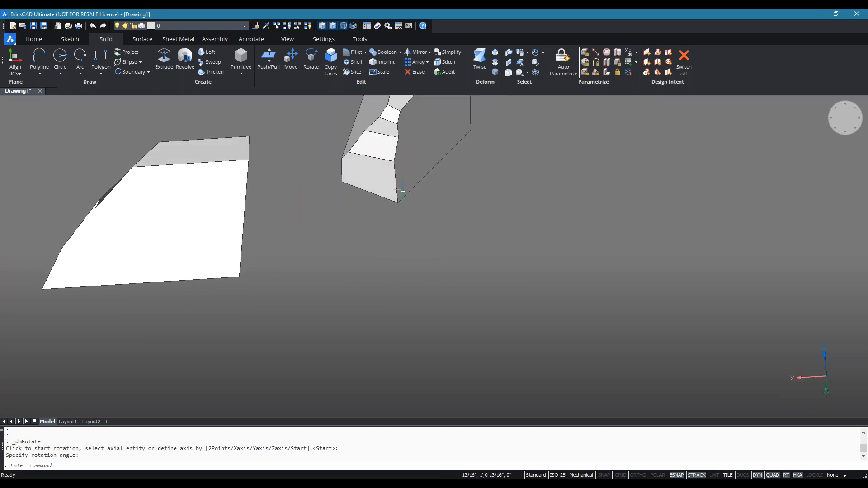
{"action": "left_click", "coordinate": [404, 150]}
{"action": "key", "text": "Escape"}
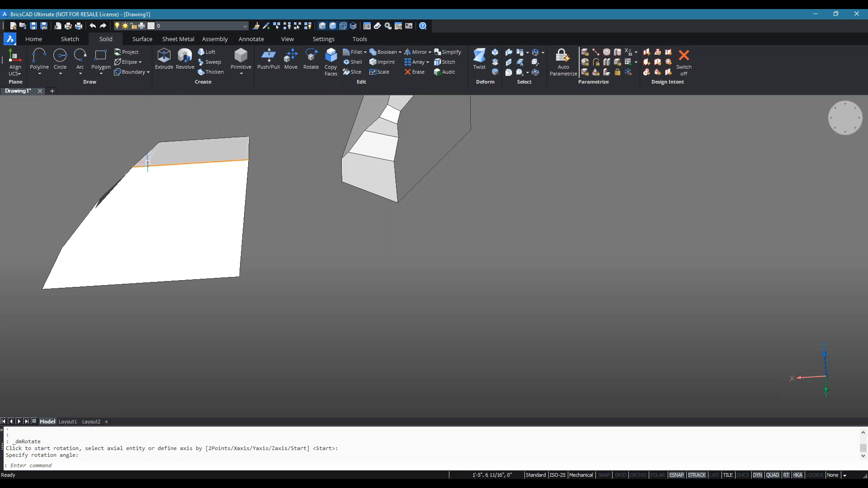
{"action": "middle_click_drag", "start_coordinate": [70, 156], "coordinate": [139, 219]}
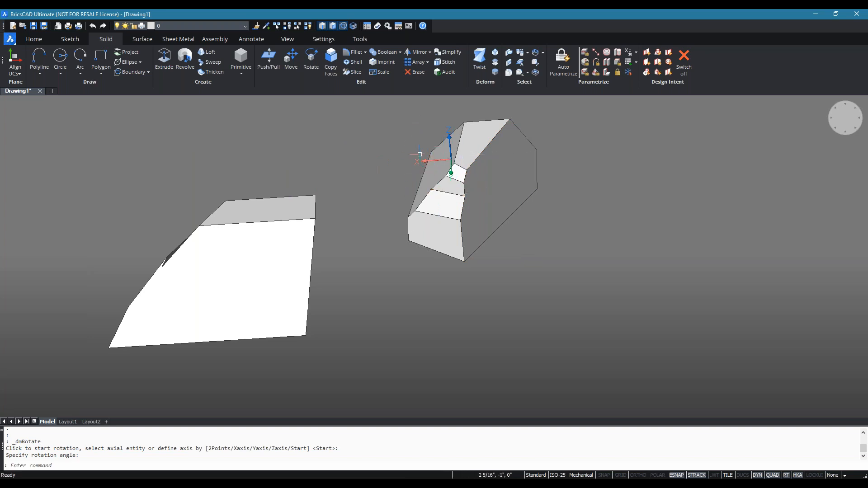
{"action": "middle_click_drag", "start_coordinate": [385, 243], "coordinate": [407, 264]}
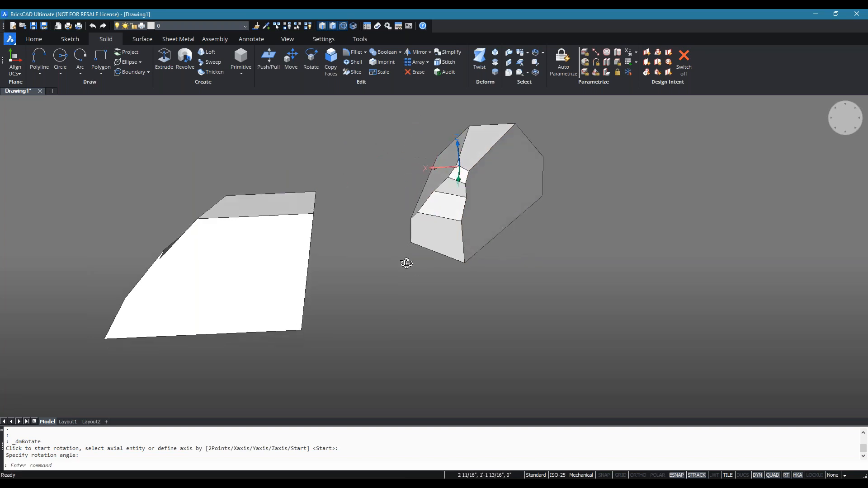
- Move the smaller stepped solid by its lowest front corner onto the upper corner of the large tapered solid
{"action": "left_click", "coordinate": [459, 222]}
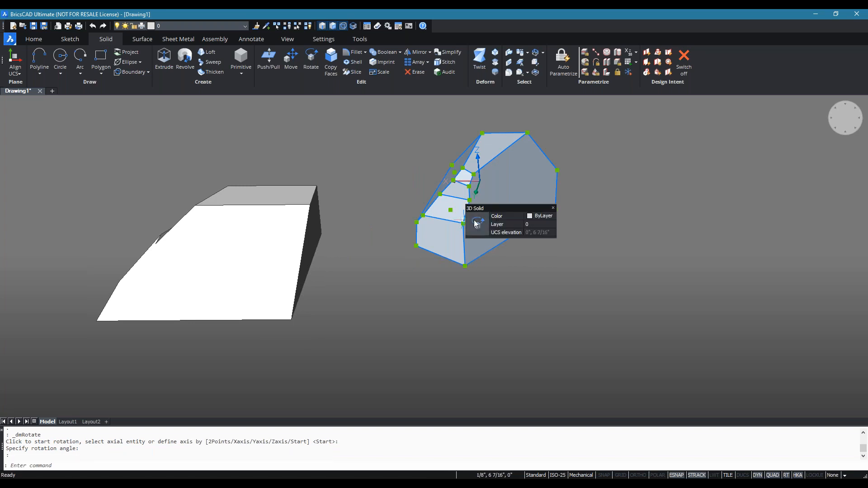
{"action": "left_click", "coordinate": [499, 224]}
{"action": "left_click", "coordinate": [464, 266]}
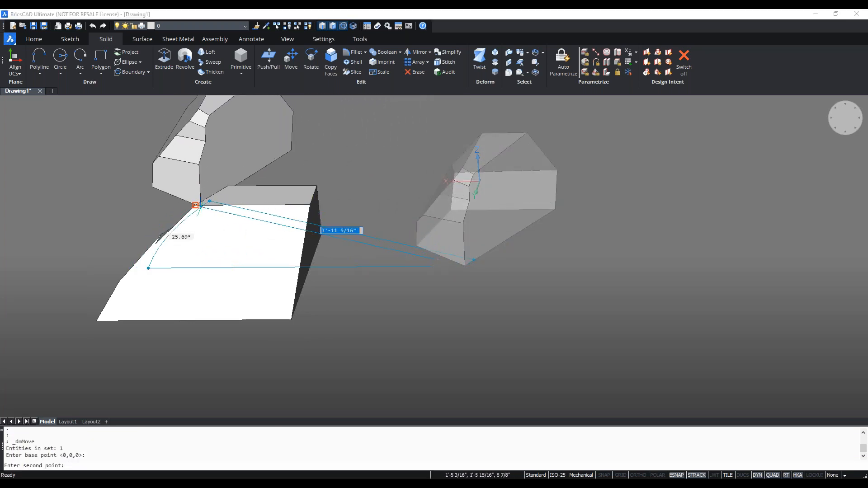
{"action": "left_click", "coordinate": [195, 206]}
- Rotate the upper stepped solid about its steep edge rising from the corner where it meets the large solid
{"action": "middle_click_drag", "start_coordinate": [254, 239], "coordinate": [159, 314], "text": "shift"}
{"action": "middle_click_drag", "start_coordinate": [475, 148], "coordinate": [503, 230]}
{"action": "left_click", "coordinate": [415, 167]}
{"action": "left_click", "coordinate": [415, 168]}
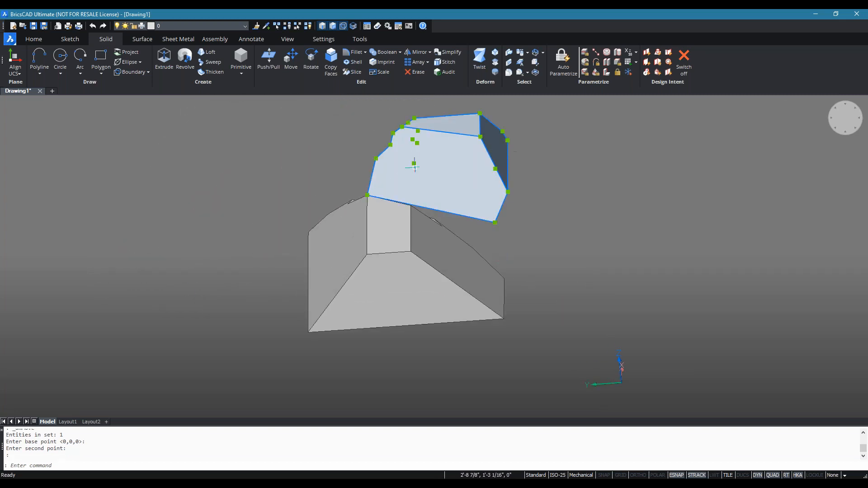
{"action": "left_click", "coordinate": [456, 172]}
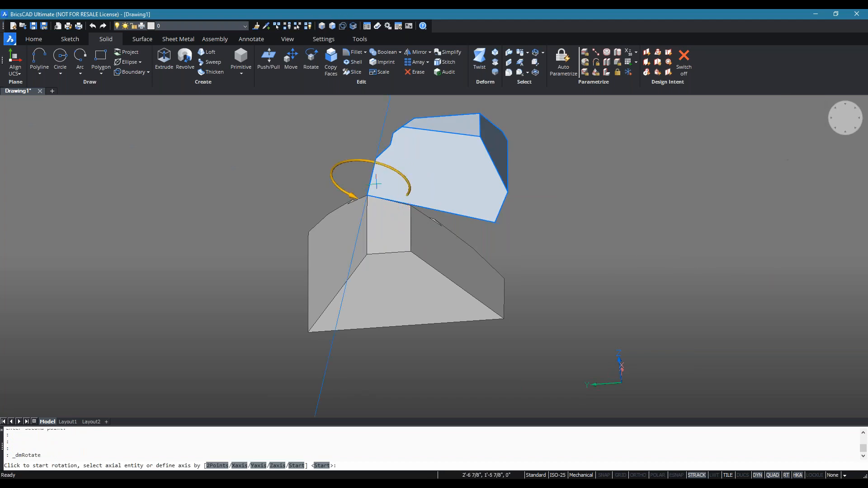
{"action": "left_click", "coordinate": [375, 183]}
{"action": "left_click", "coordinate": [382, 306]}
- Move the upper solid by its lowest corner slightly down into the large solid so that the two overlap
{"action": "middle_click_drag", "start_coordinate": [407, 303], "coordinate": [842, 319], "text": "shift"}
{"action": "middle_click_drag", "start_coordinate": [690, 319], "coordinate": [506, 209]}
{"action": "left_click", "coordinate": [450, 163]}
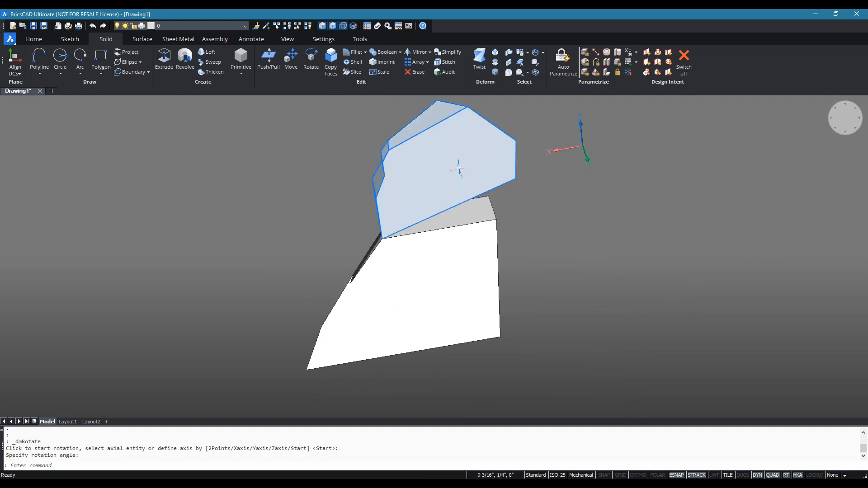
{"action": "left_click", "coordinate": [479, 174]}
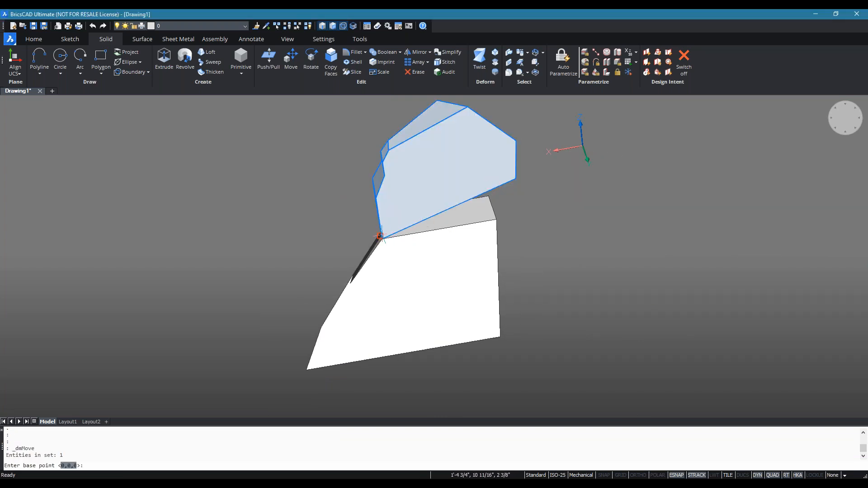
{"action": "left_click", "coordinate": [383, 237]}
{"action": "left_click", "coordinate": [399, 265]}
- Combine the upper stepped solid and the large tapered solid into one body with a Boolean union
{"action": "mouse_move", "coordinate": [622, 267]}
{"action": "middle_mouse_down", "text": "shift"}
{"action": "mouse_move", "coordinate": [601, 256]}
{"action": "mouse_move", "coordinate": [452, 252]}
{"action": "mouse_move", "coordinate": [467, 246]}
{"action": "mouse_move", "coordinate": [639, 316]}
{"action": "mouse_move", "coordinate": [579, 260]}
{"action": "mouse_move", "coordinate": [620, 256]}
{"action": "middle_mouse_up", "text": "shift"}
{"action": "left_click", "coordinate": [509, 177]}
{"action": "left_click", "coordinate": [459, 281]}
{"action": "left_click", "coordinate": [459, 281]}
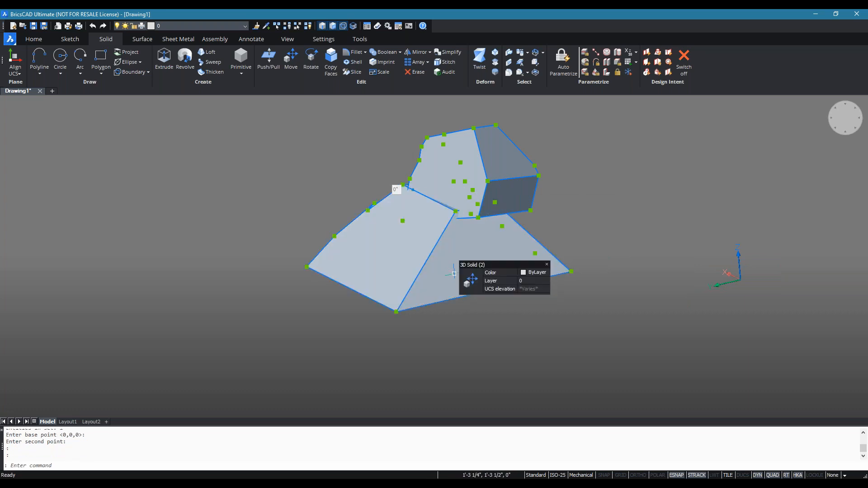
{"action": "left_click", "coordinate": [373, 52]}
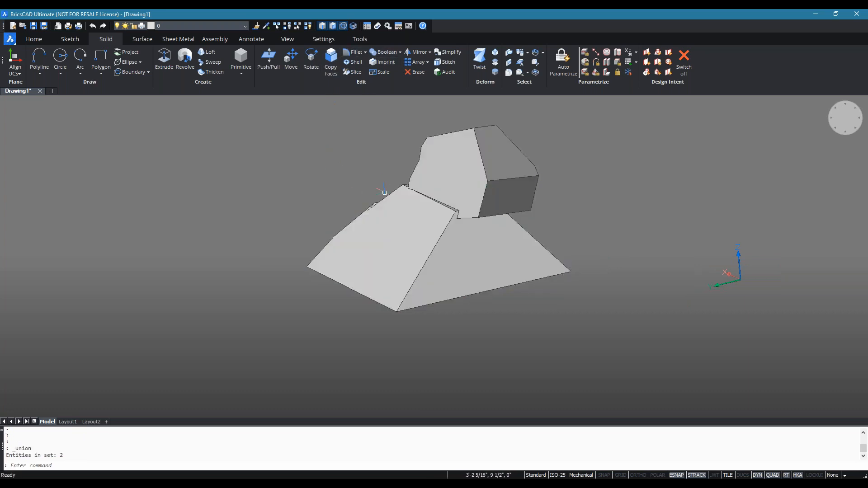
- Check that the two shapes select as one body and examine the united solid from several sides
{"action": "left_click", "coordinate": [503, 183]}
{"action": "middle_click_drag", "start_coordinate": [497, 190], "coordinate": [386, 263], "text": "shift"}
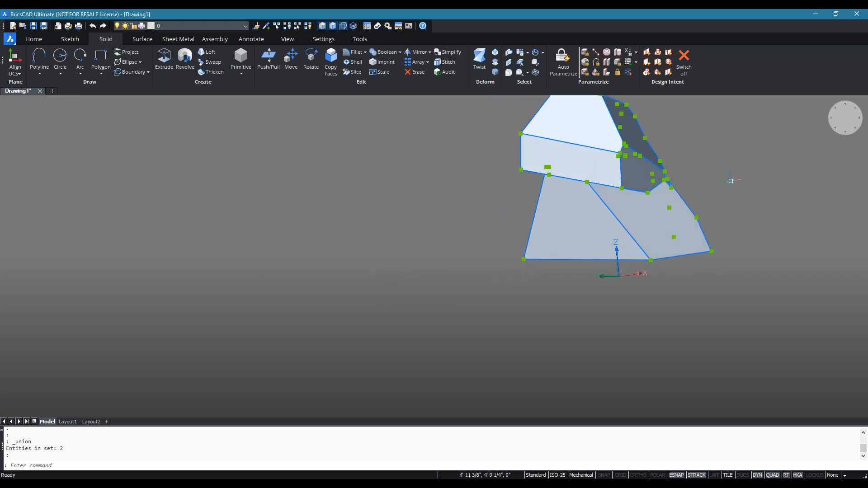
{"action": "key", "text": "Escape"}
{"action": "middle_click_drag", "start_coordinate": [725, 186], "coordinate": [807, 137], "text": "shift"}
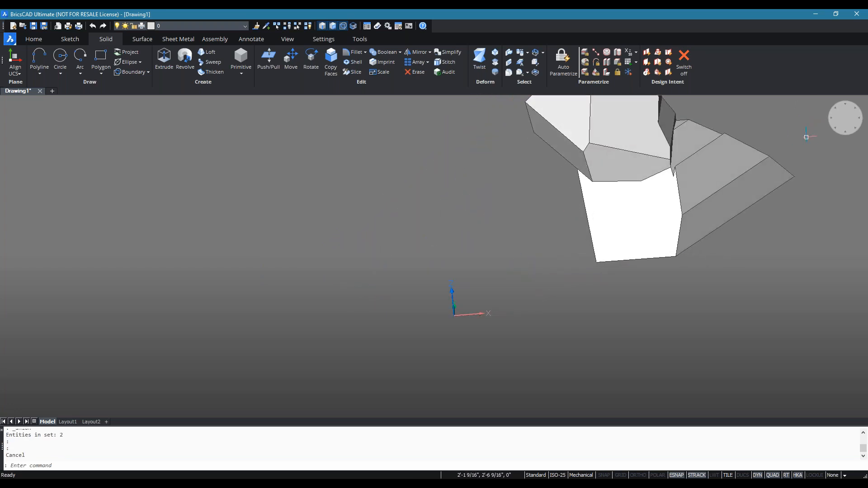
{"action": "middle_click_drag", "start_coordinate": [775, 178], "coordinate": [684, 174], "text": "shift"}
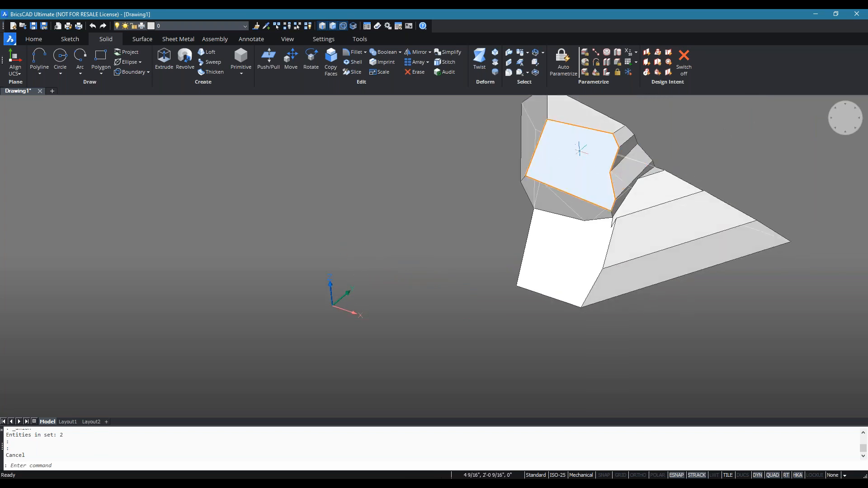
{"action": "middle_click_drag", "start_coordinate": [640, 208], "coordinate": [515, 225]}
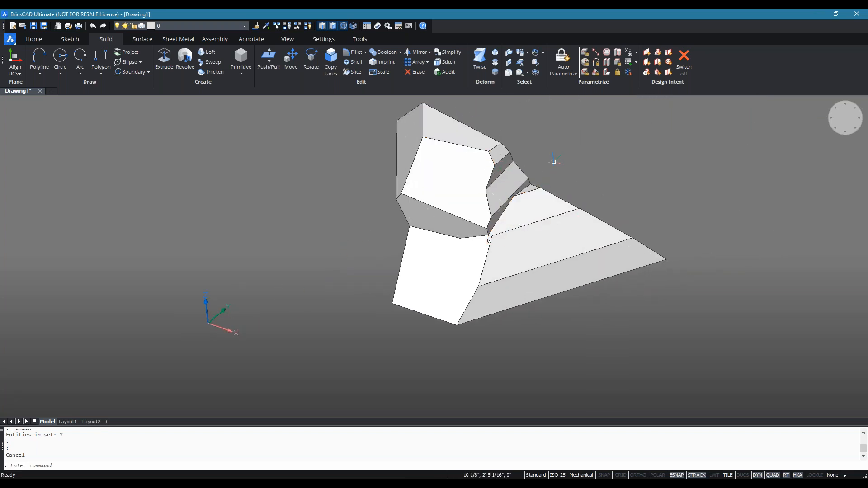
{"action": "middle_click_drag", "start_coordinate": [577, 156], "coordinate": [530, 211]}
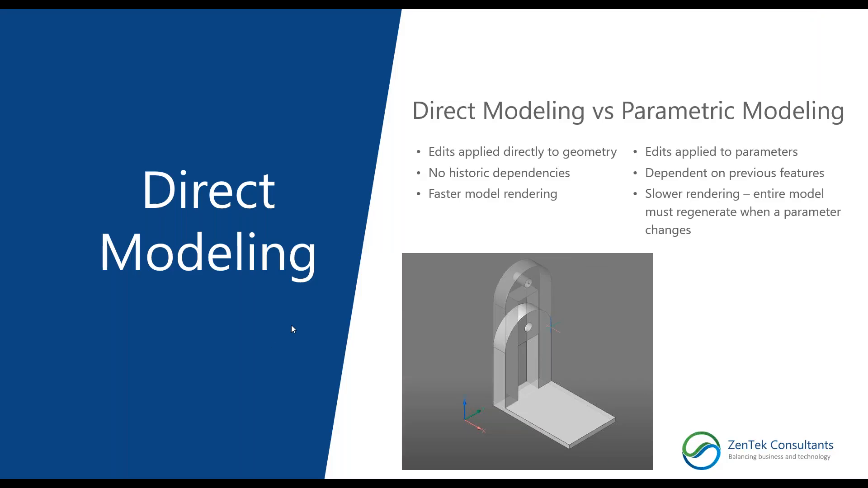
{"action": "left_click", "coordinate": [292, 329]}
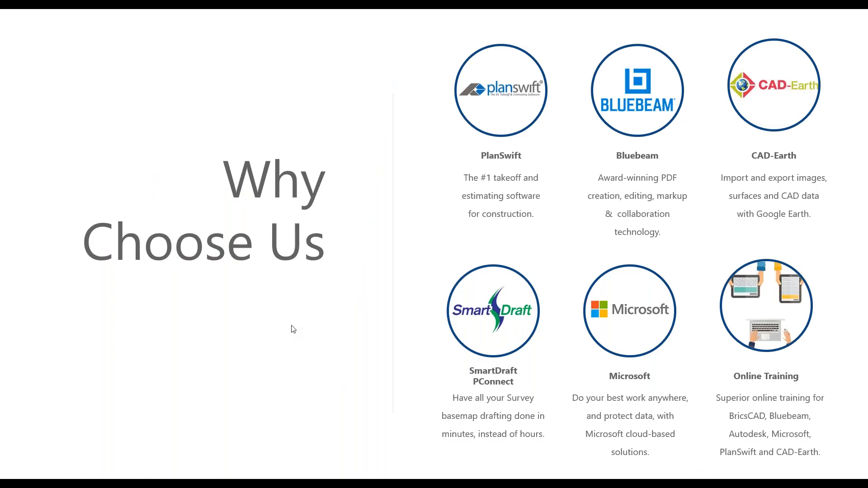